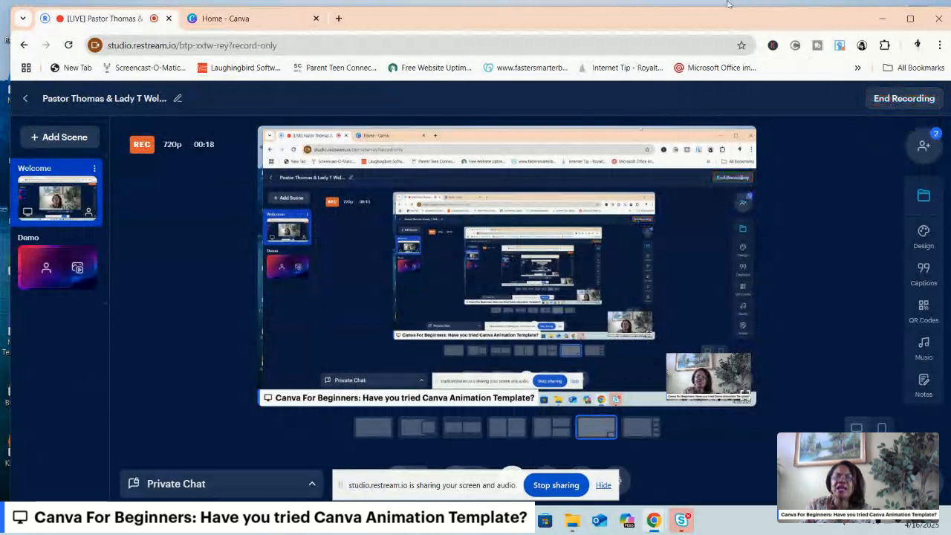
Switch to the Canva home page and open its What's New page.
left_click(257, 17)
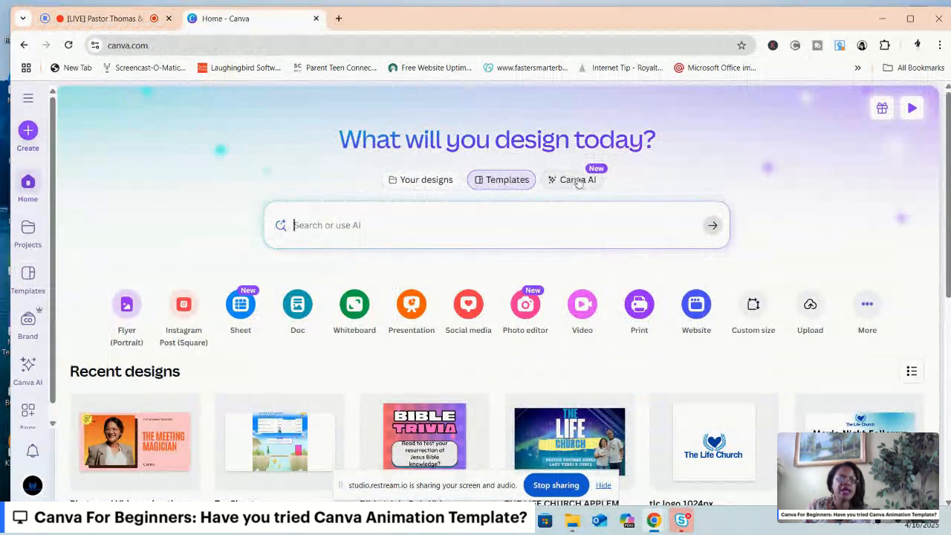
left_click(883, 112)
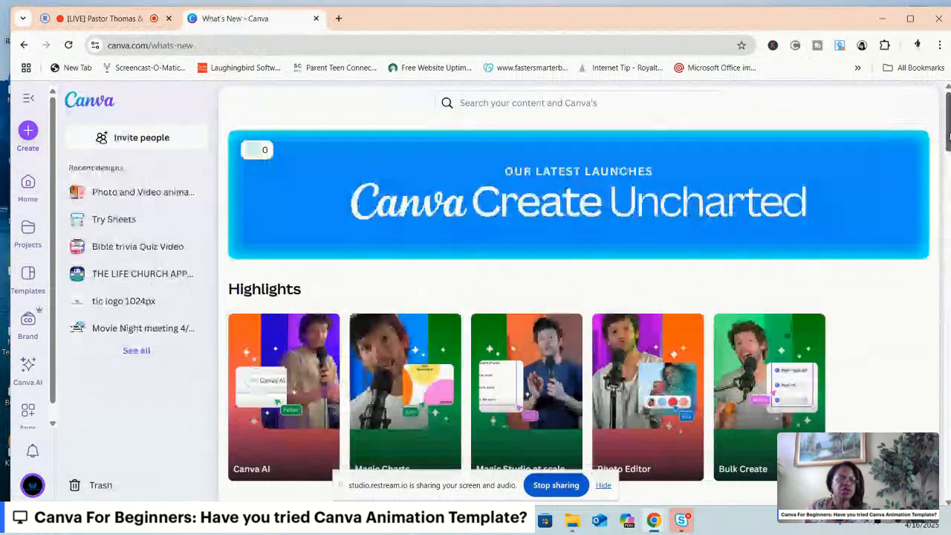
Look through the latest launches in the Highlights and Meet Canva Sheets sections.
scroll(943, 131, "down", 1)
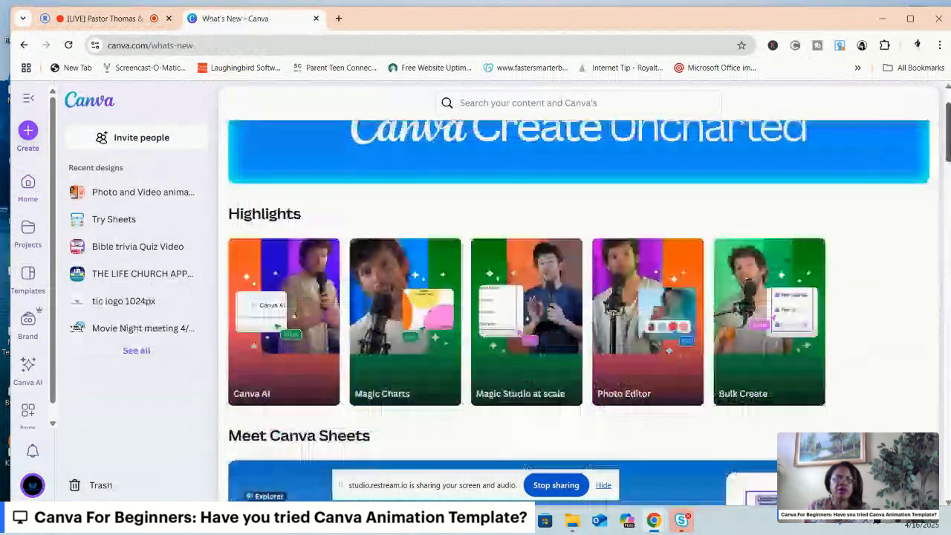
scroll(583, 312, "down", 1)
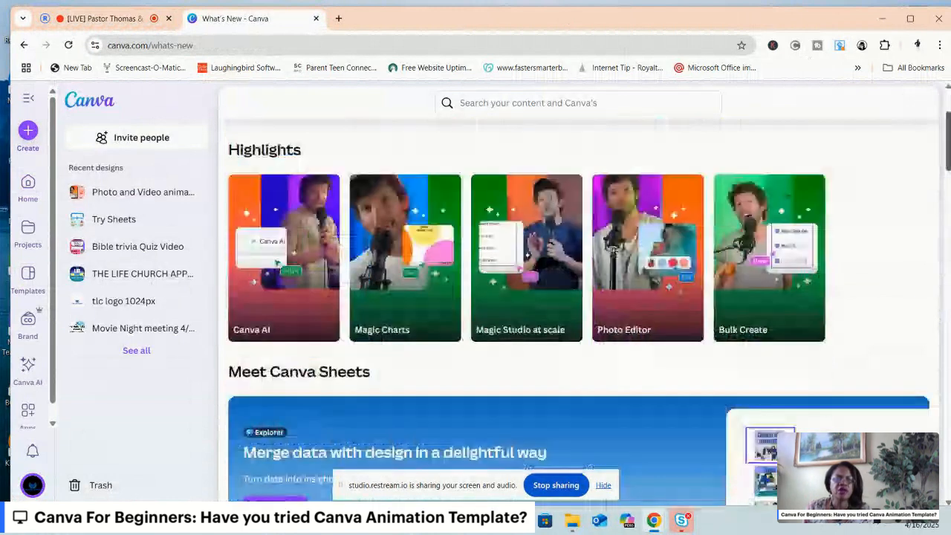
scroll(582, 309, "down", 1)
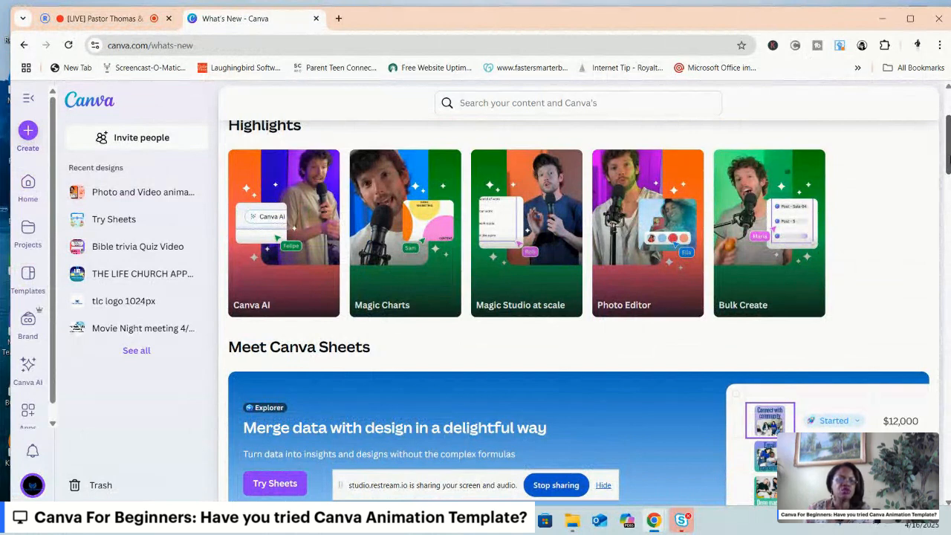
scroll(578, 313, "down", 1)
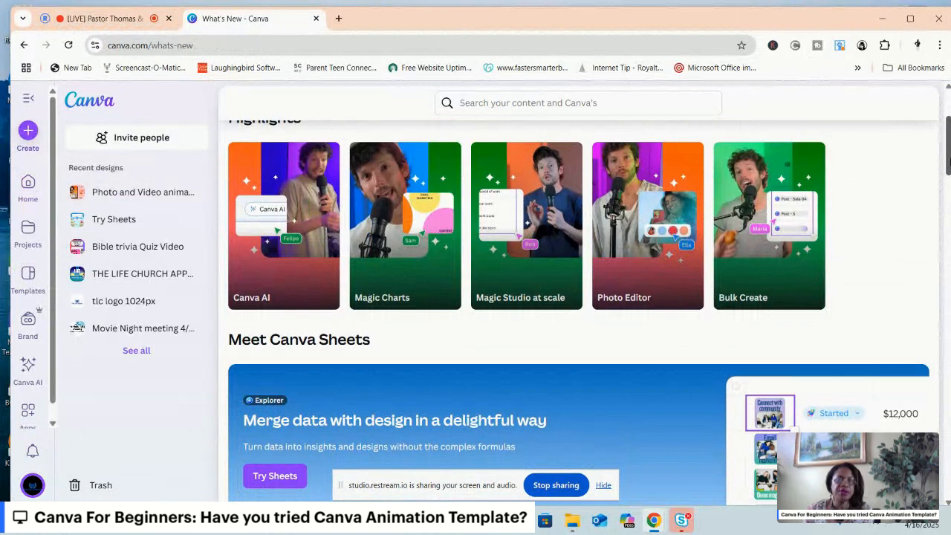
scroll(578, 313, "down", 1)
scroll(578, 312, "down", 2)
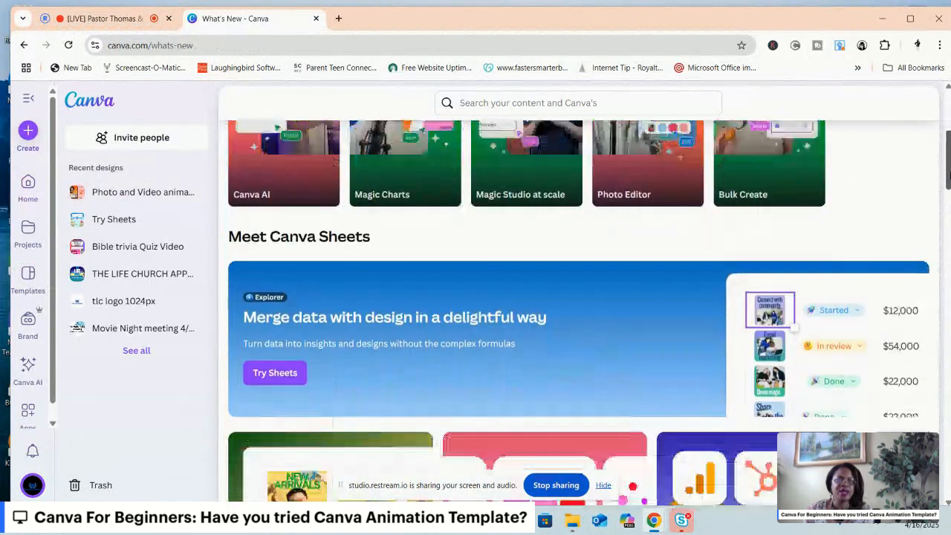
scroll(578, 312, "down", 5)
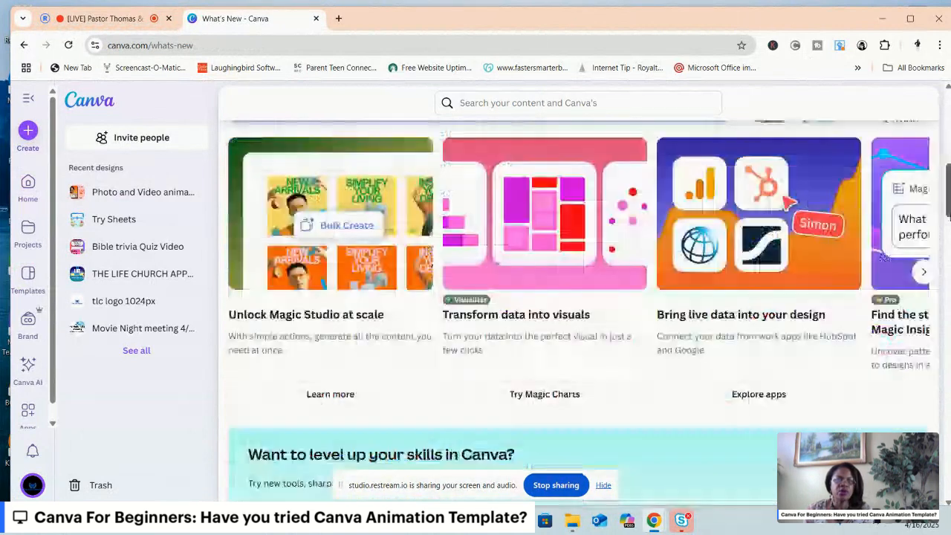
scroll(578, 313, "down", 2)
scroll(577, 313, "down", 2)
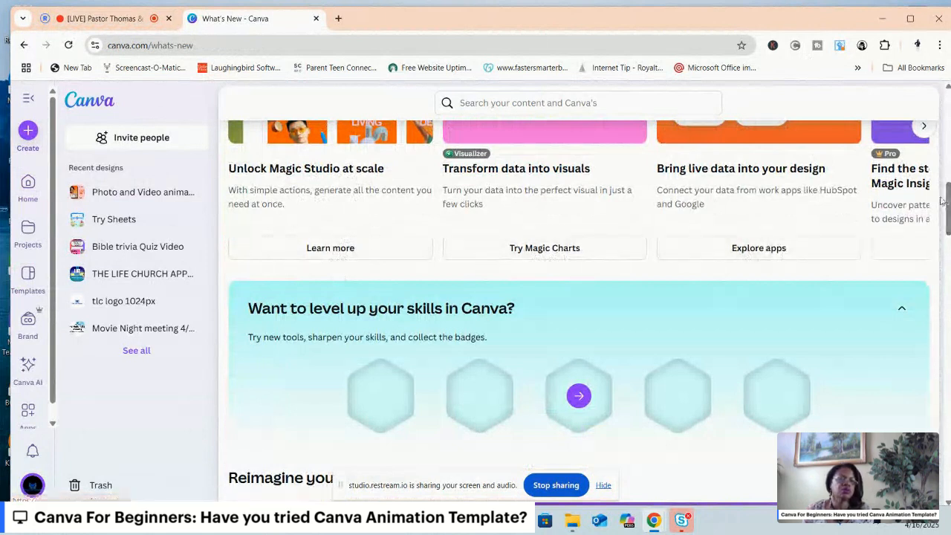
left_click_drag(947, 210, 947, 227)
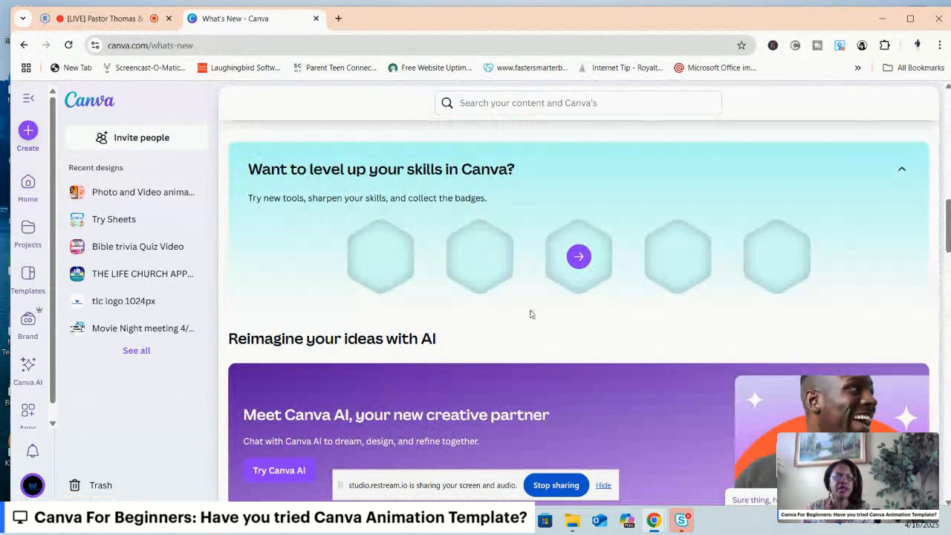
Examine the AI launches under Reimagine your ideas with AI, including Canva Code, Background Generator and AI Voice.
scroll(412, 316, "down", 3)
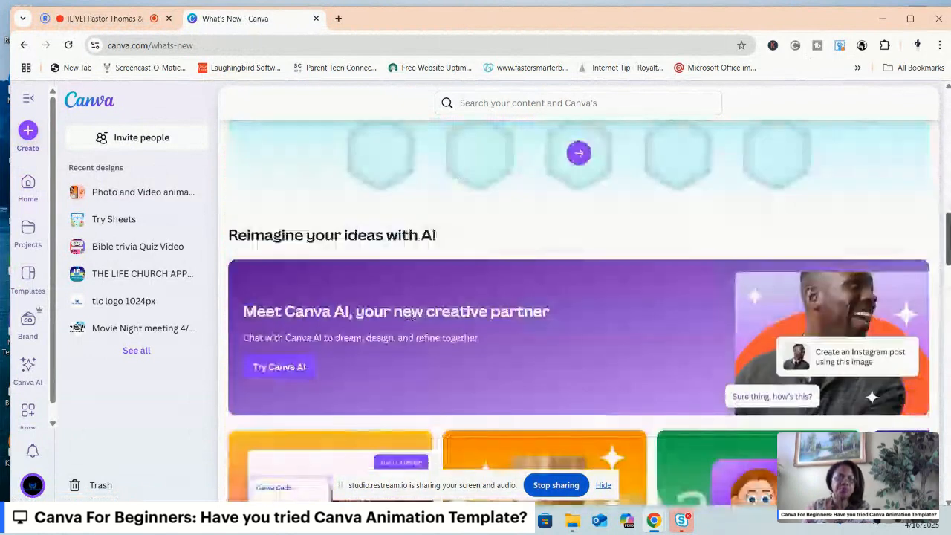
scroll(411, 315, "down", 2)
scroll(792, 394, "down", 2)
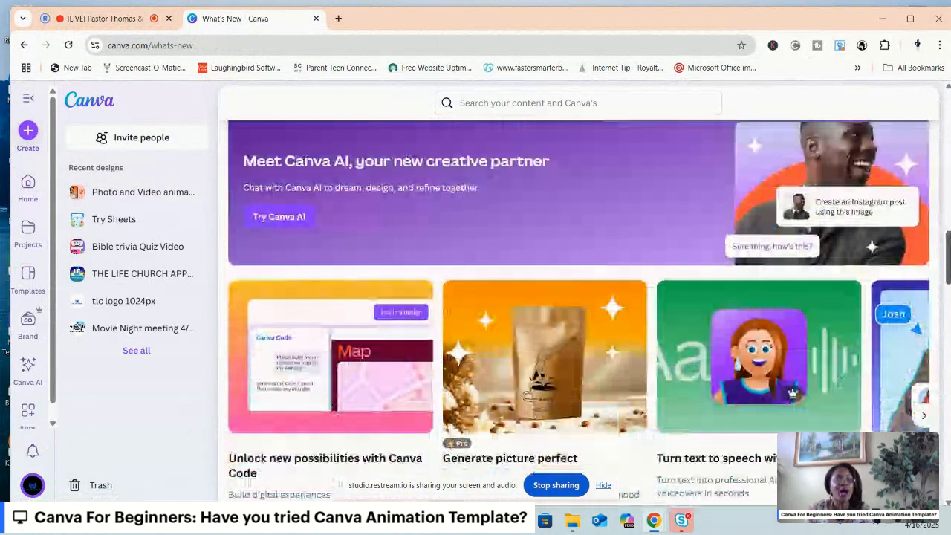
scroll(588, 310, "down", 1)
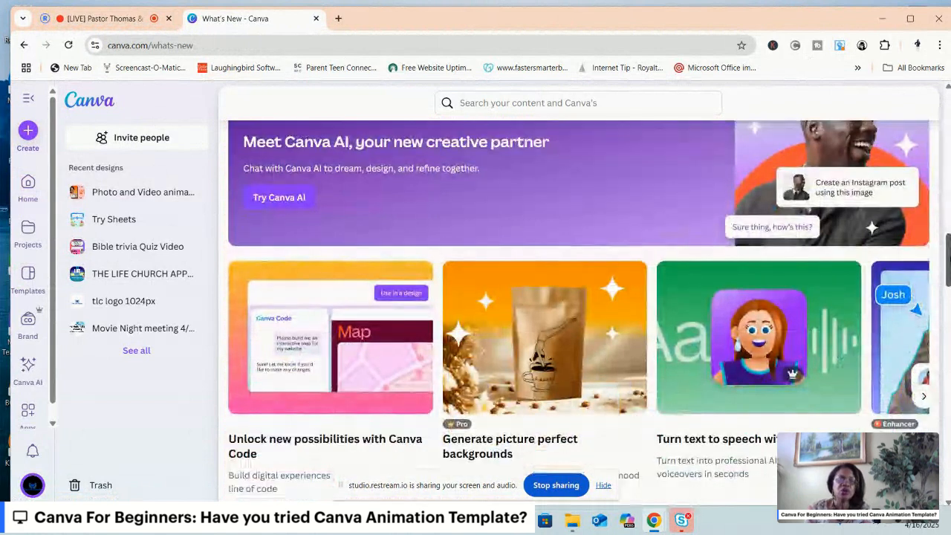
scroll(581, 312, "down", 1)
scroll(579, 312, "down", 4)
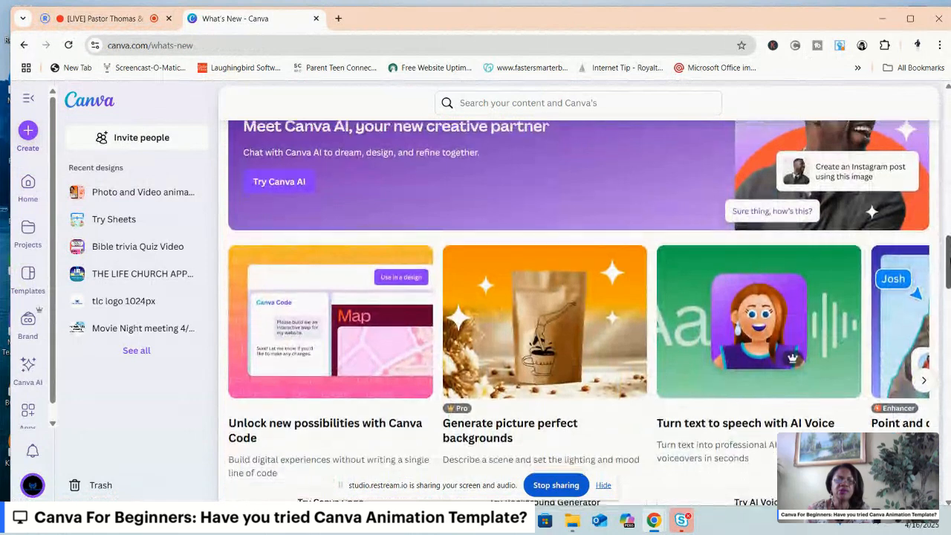
scroll(579, 312, "down", 3)
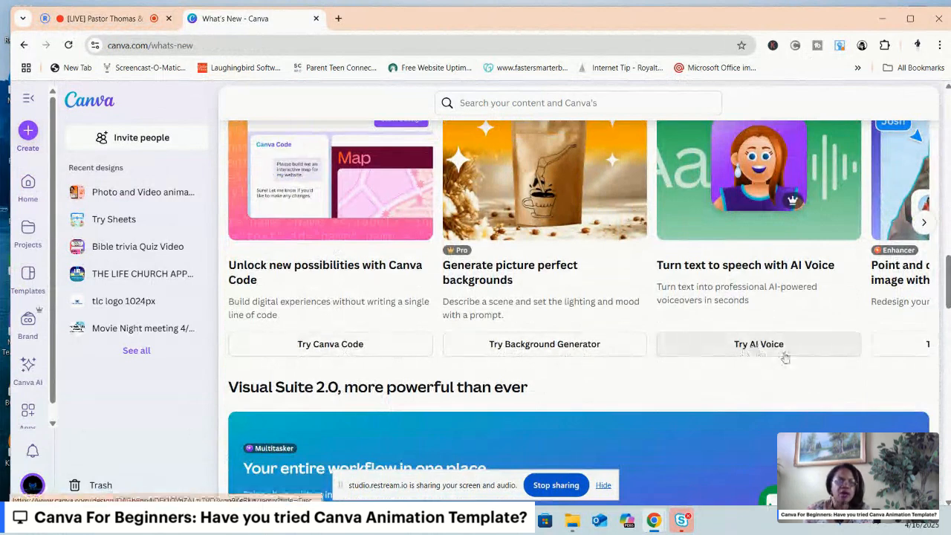
Review the Visual Suite 2.0 features and go through the feature cards under Your wishes, granted.
left_click_drag(948, 283, 949, 343)
scroll(306, 203, "down", 1)
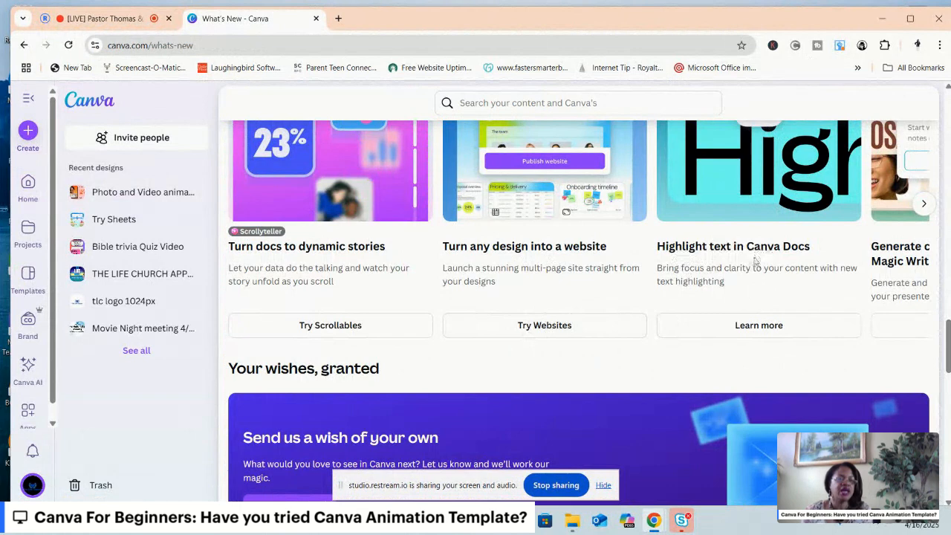
scroll(949, 346, "down", 1)
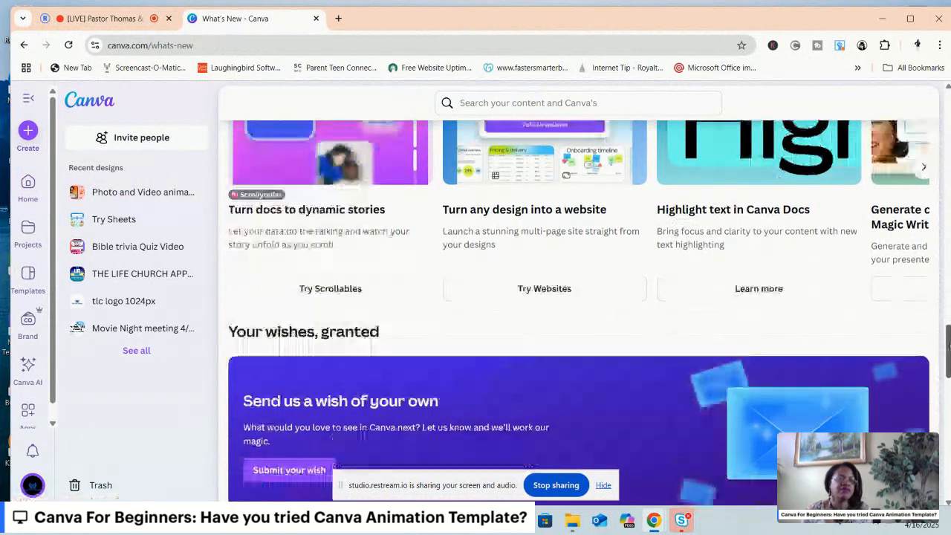
scroll(949, 346, "down", 3)
left_click_drag(948, 376, 947, 372)
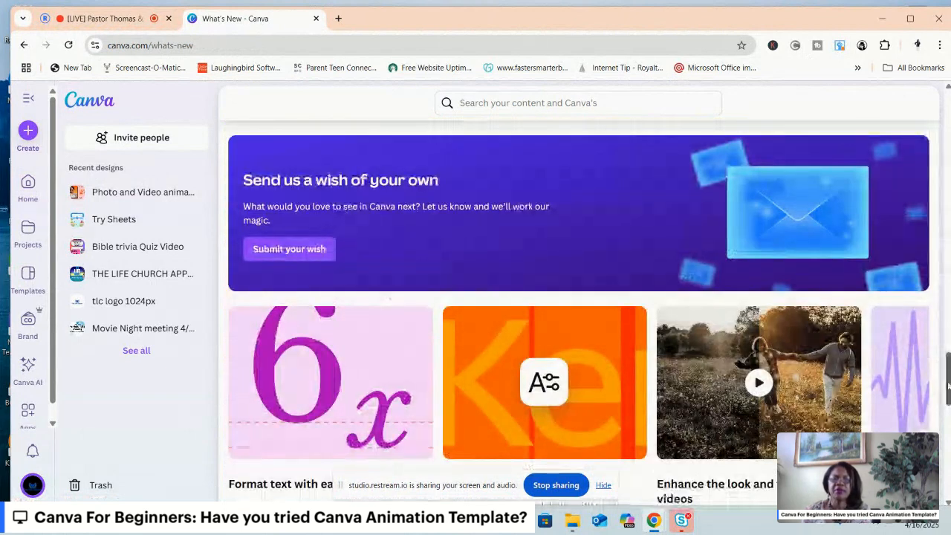
left_click_drag(948, 385, 948, 409)
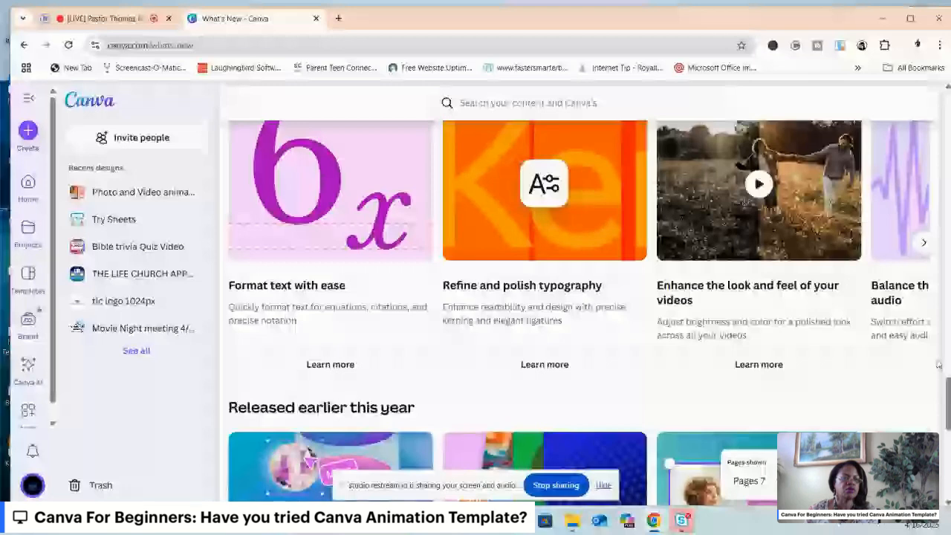
left_click(923, 243)
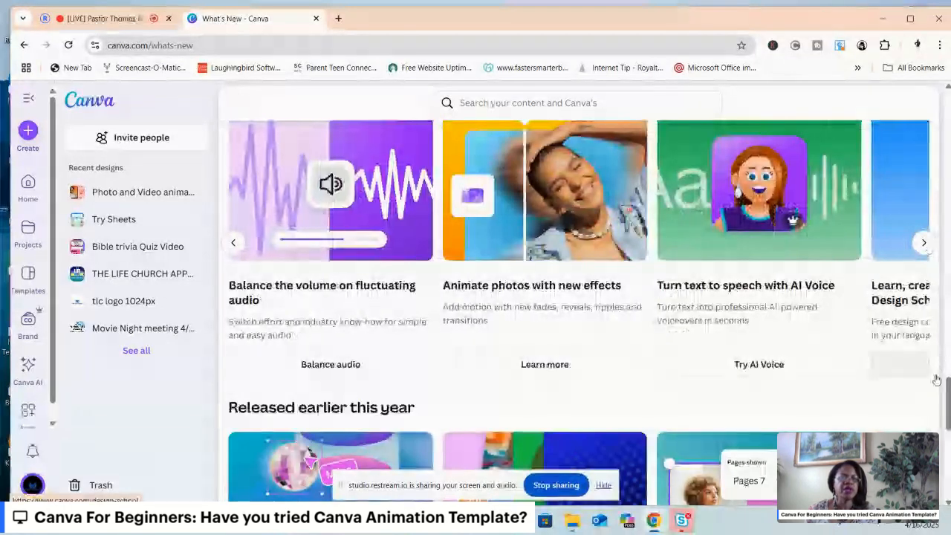
Try the animation feature from the "Master the art of animation with advanced effects" card under Launched in Droptober 2024.
scroll(948, 401, "down", 1)
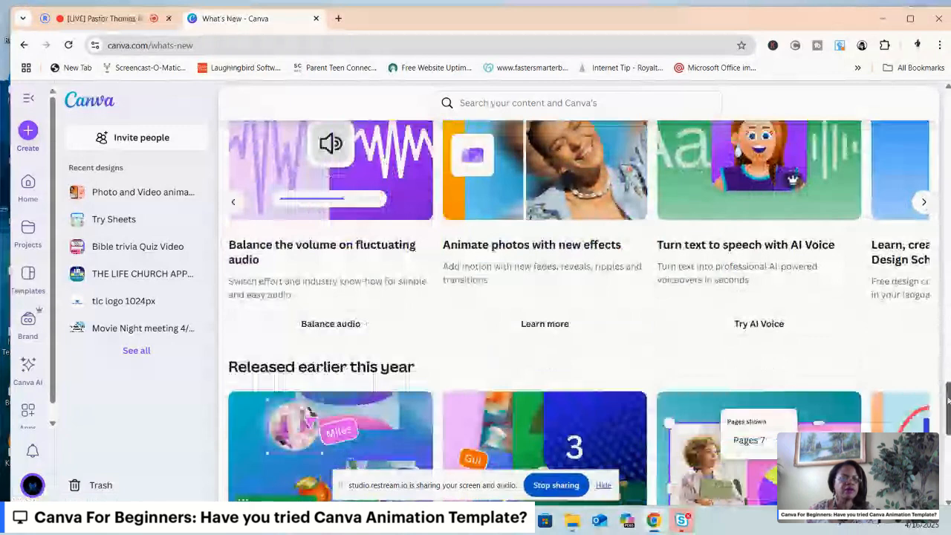
left_click_drag(948, 401, 947, 418)
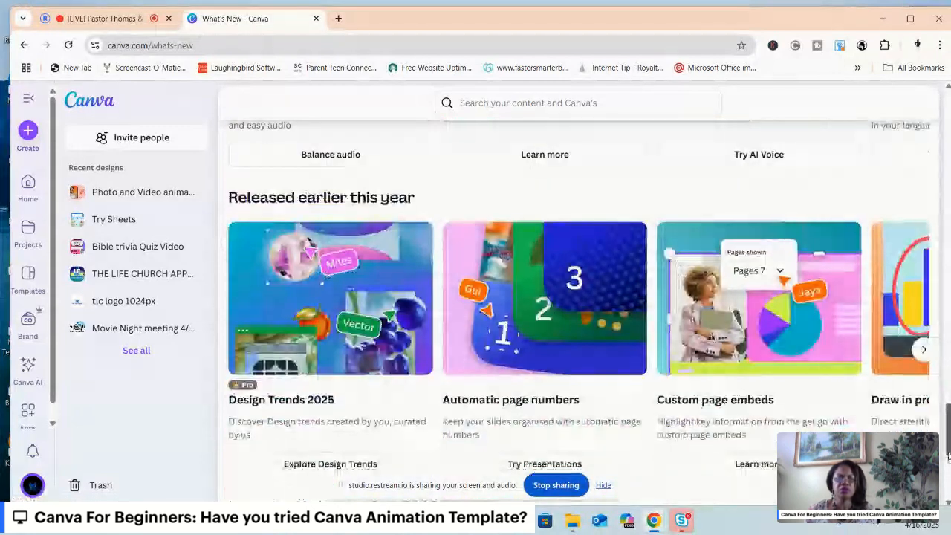
left_click_drag(947, 456, 948, 488)
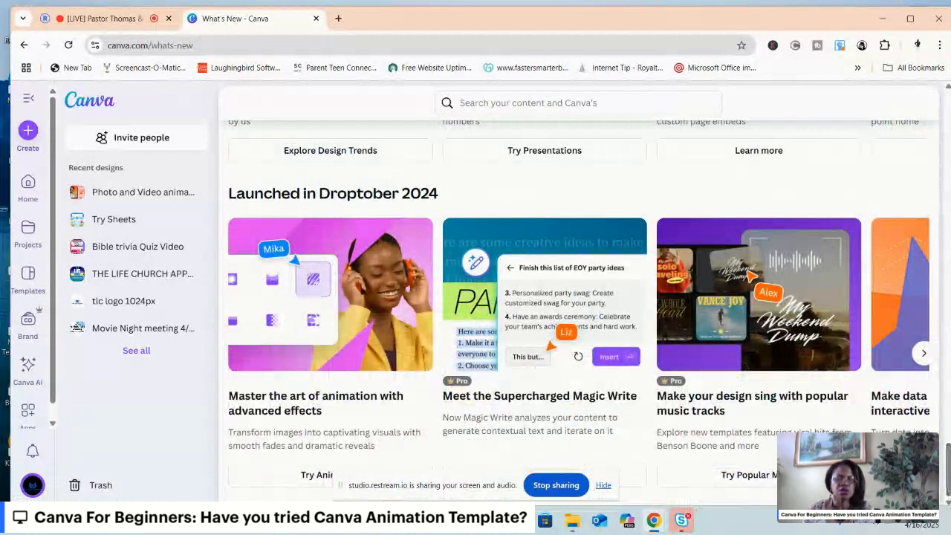
left_click(291, 479)
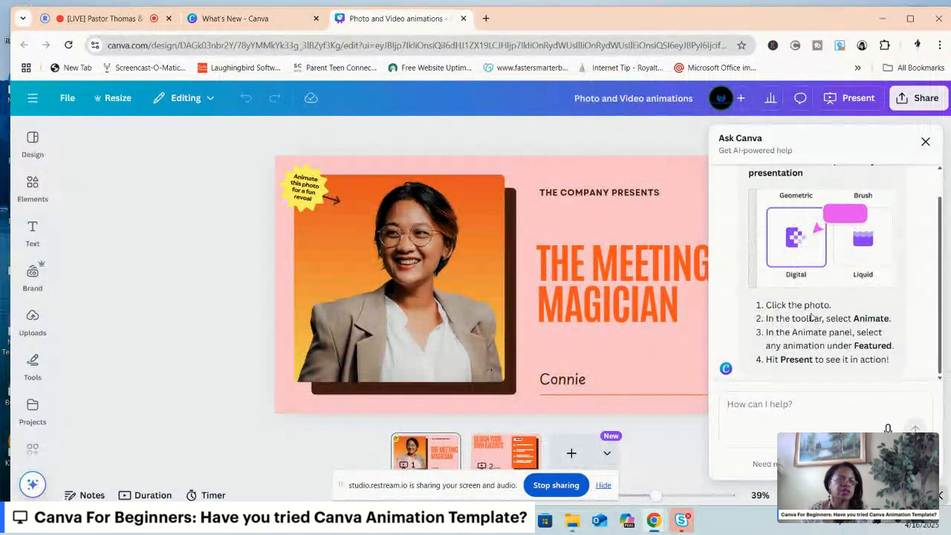
Open the animation options for the portrait photo on page 1 and preview the featured Chroma Wave effect.
left_click(401, 299)
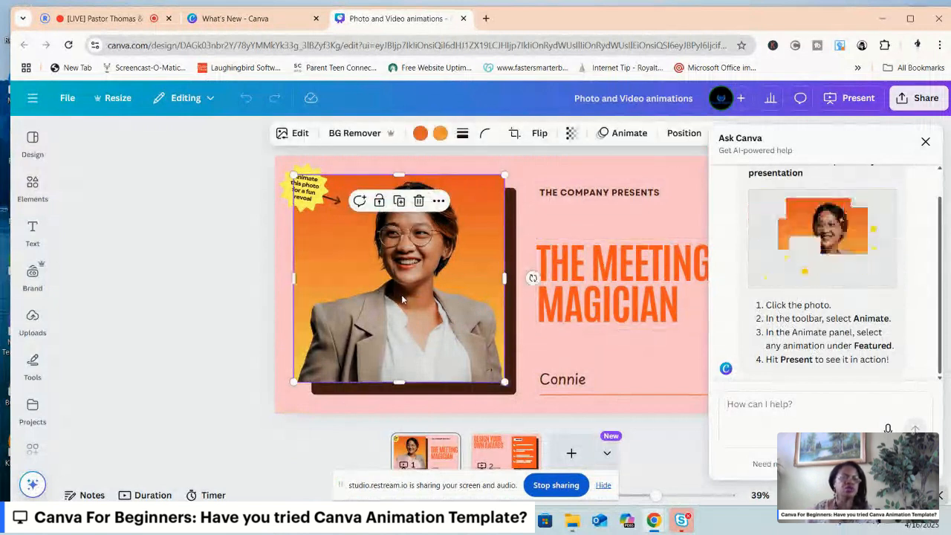
left_click(629, 134)
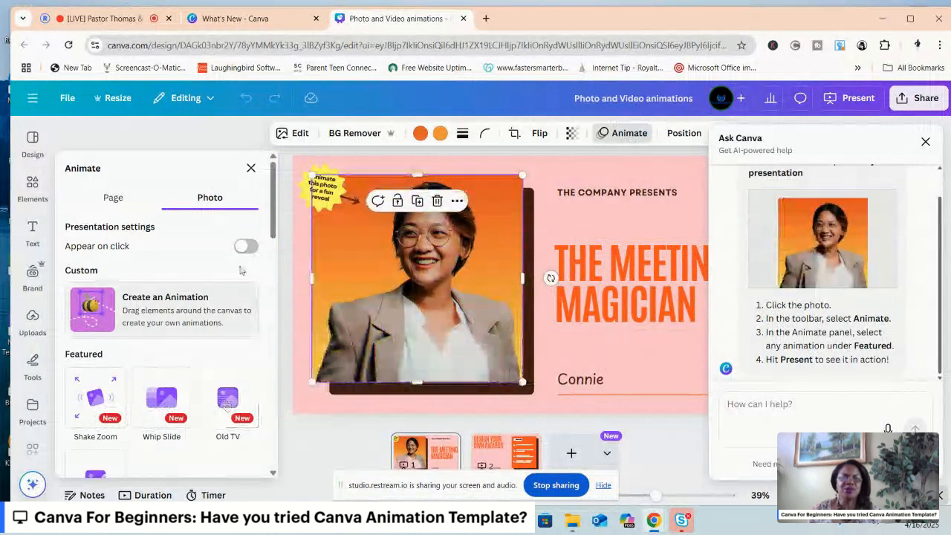
scroll(273, 235, "down", 1)
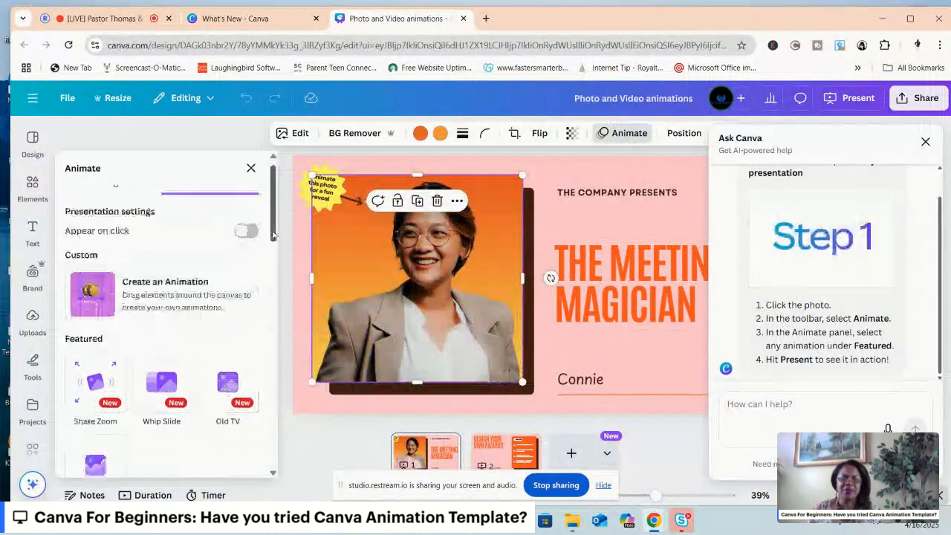
left_click_drag(273, 234, 276, 278)
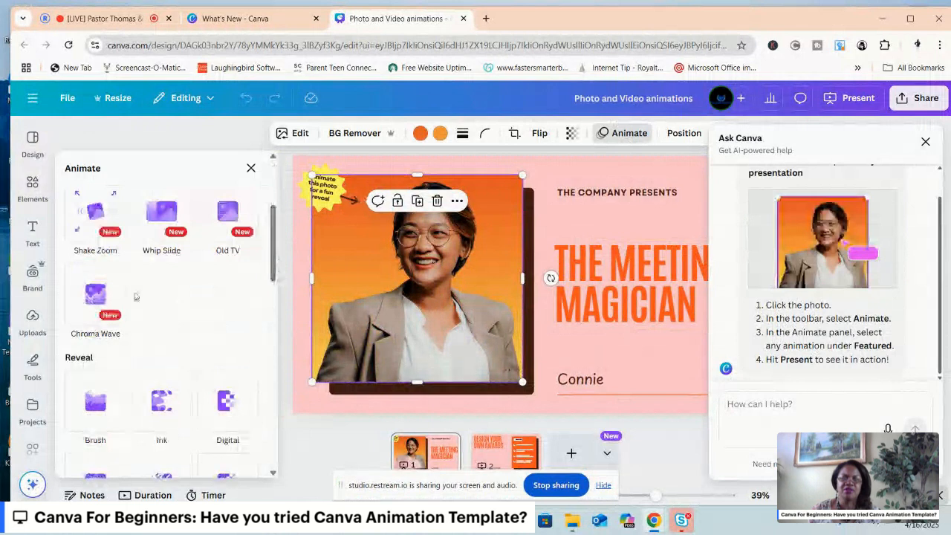
left_click(92, 295)
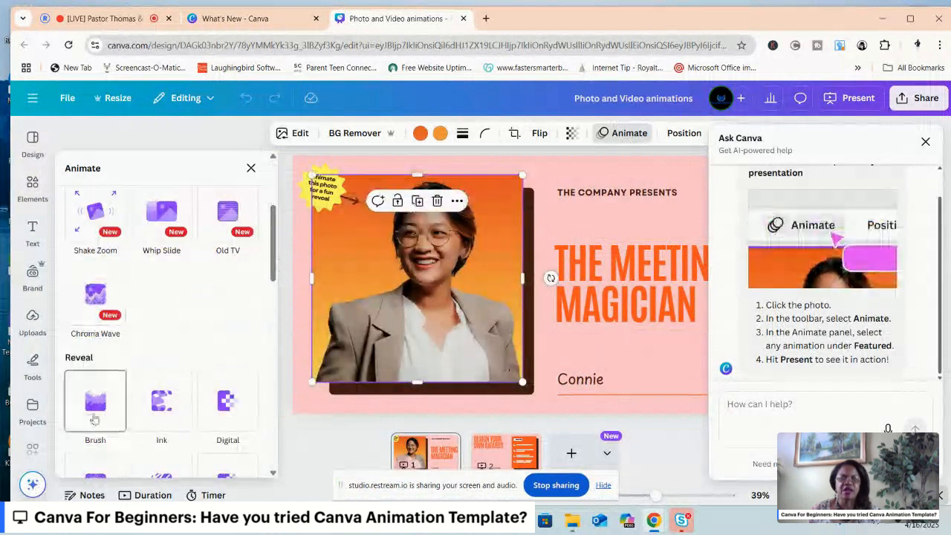
Preview the Brush, Ink, Digital, Gradient and Sketch reveal animations on the portrait photo.
left_click(94, 419)
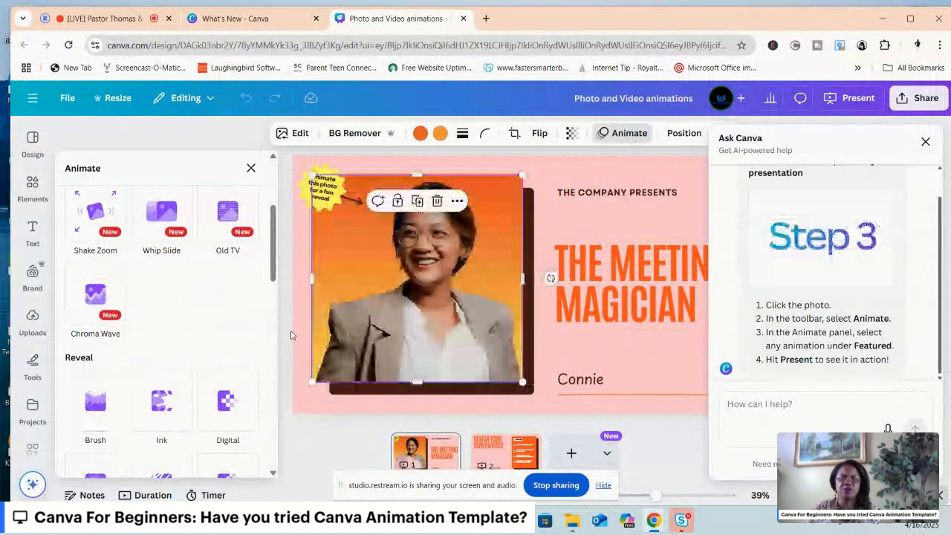
left_click_drag(274, 261, 275, 303)
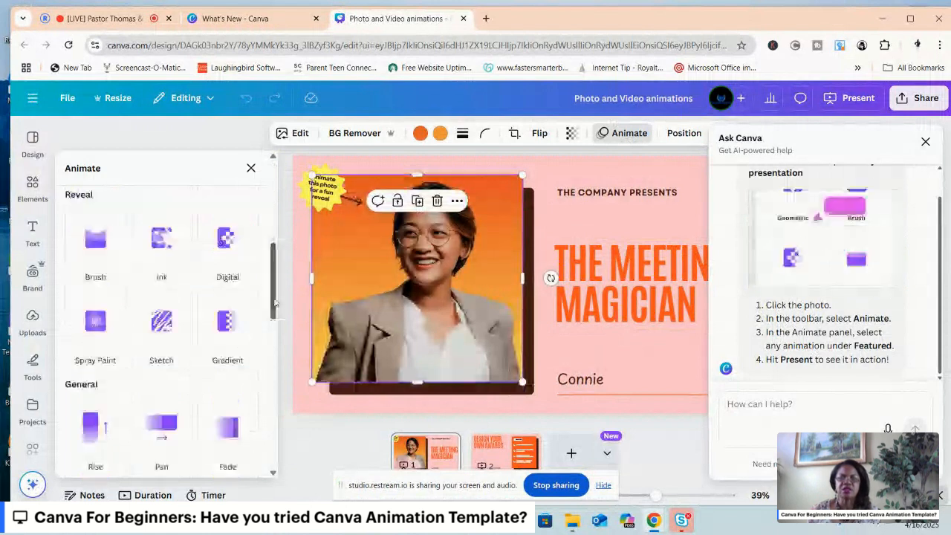
left_click(155, 249)
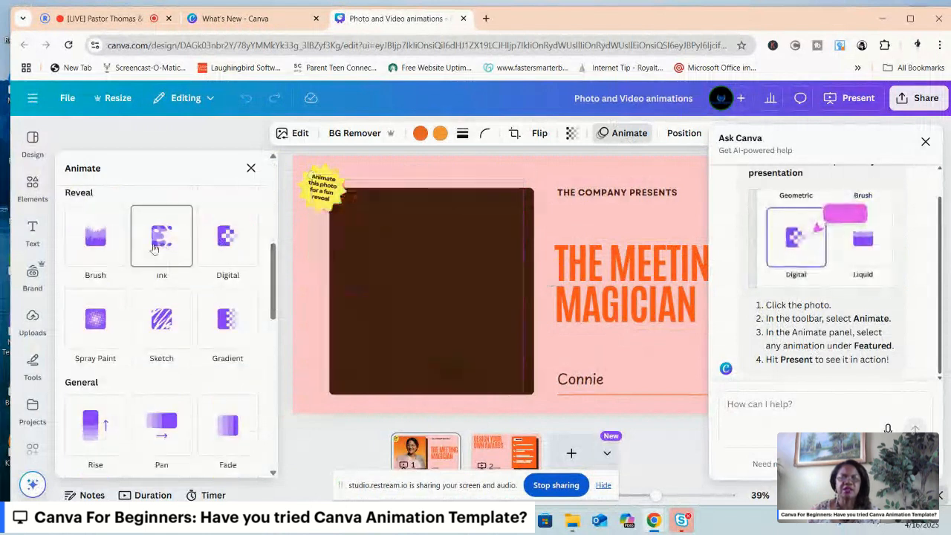
left_click(239, 245)
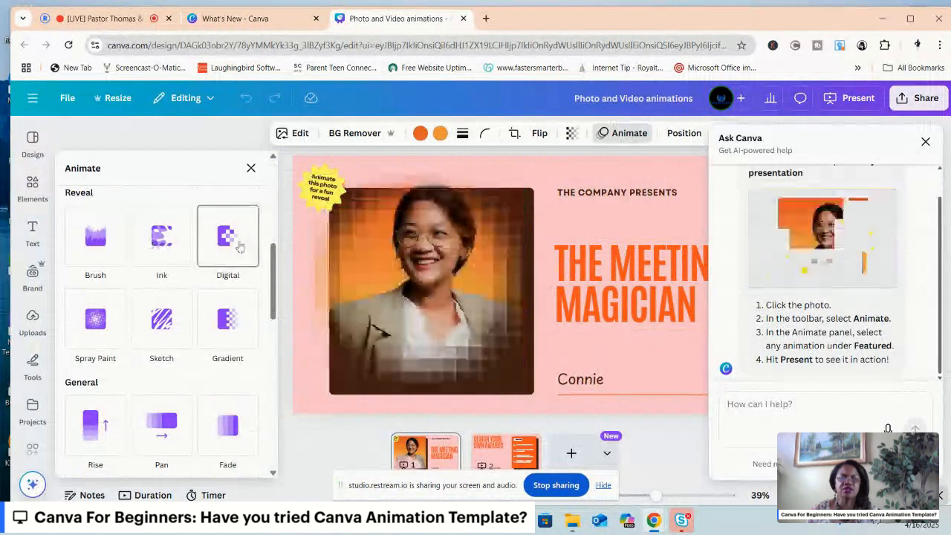
left_click(227, 309)
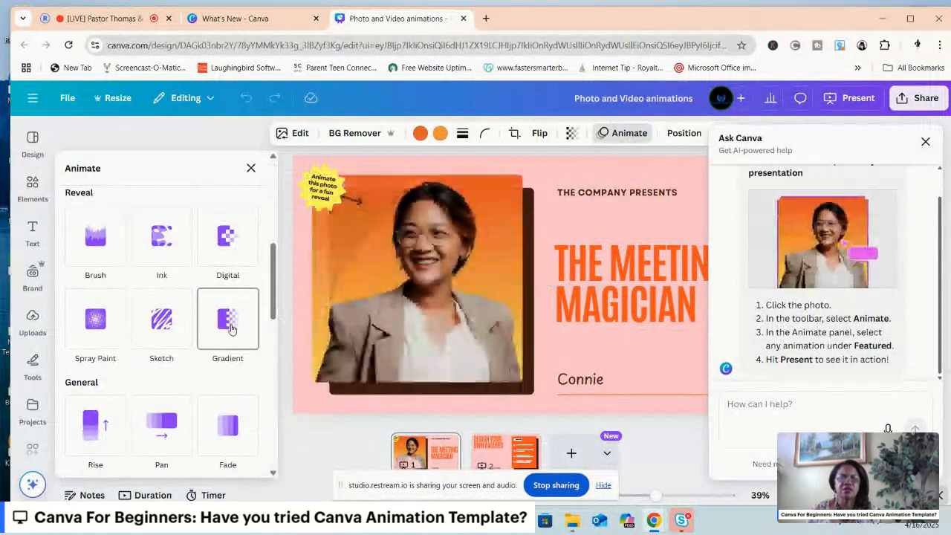
left_click(153, 323)
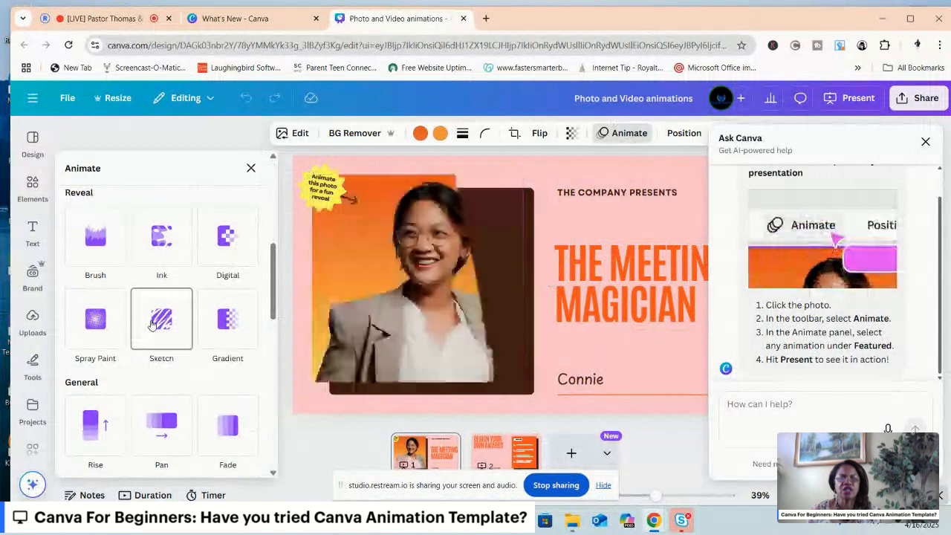
Apply the Digital reveal animation to the portrait photo after previewing Spray Paint, and close the Ask Canva help.
left_click(82, 323)
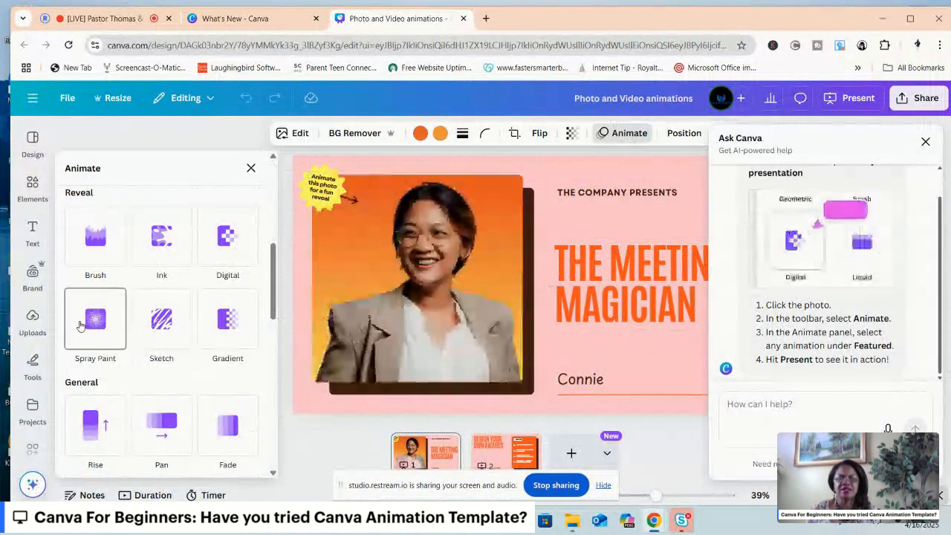
left_click(218, 249)
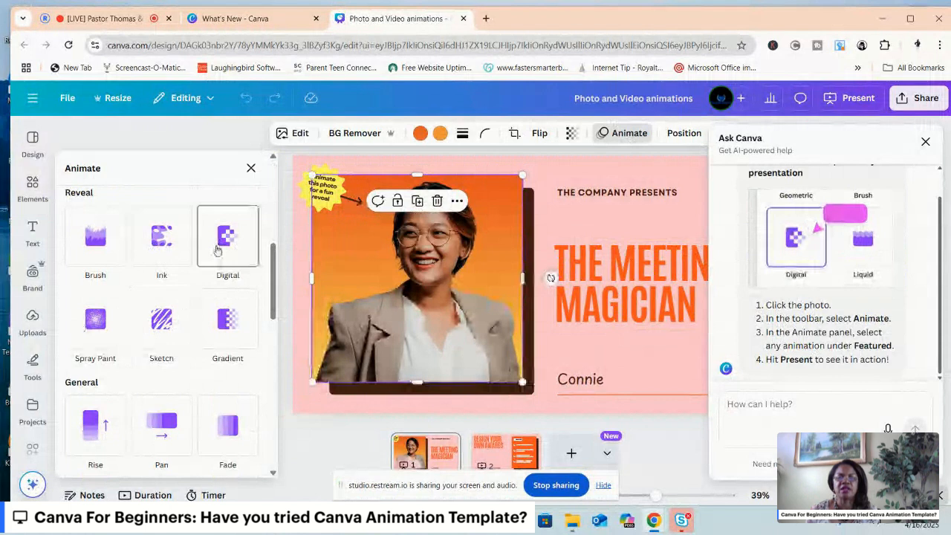
left_click(219, 248)
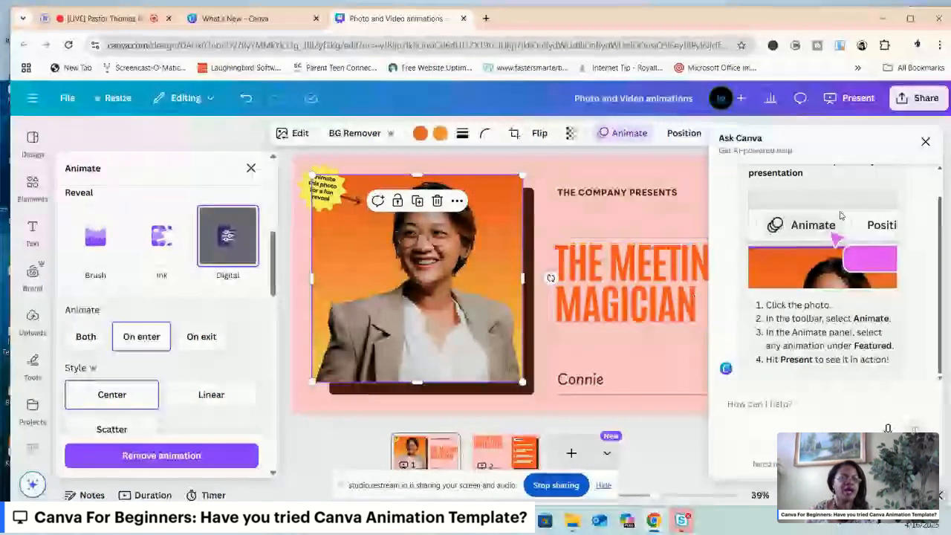
left_click(924, 141)
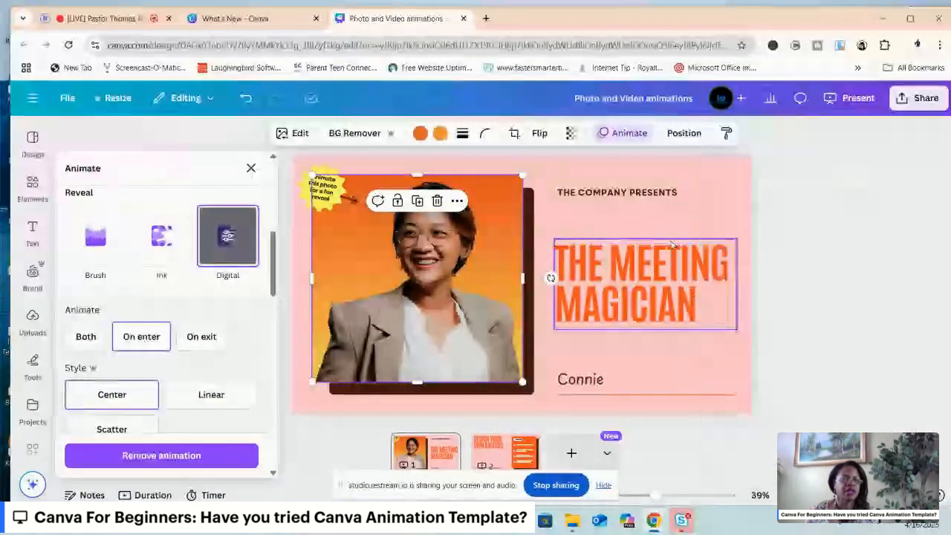
Replace the "THE COMPANY PRESENTS" line above the heading with "BIBLE TRIVIA WITH A TWIST EVENT".
left_click(590, 195)
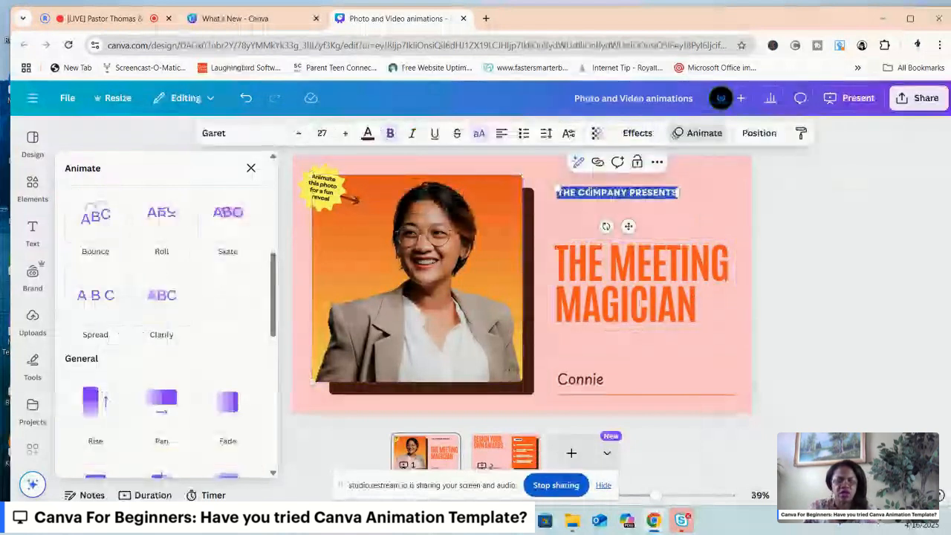
key("BackSpace")
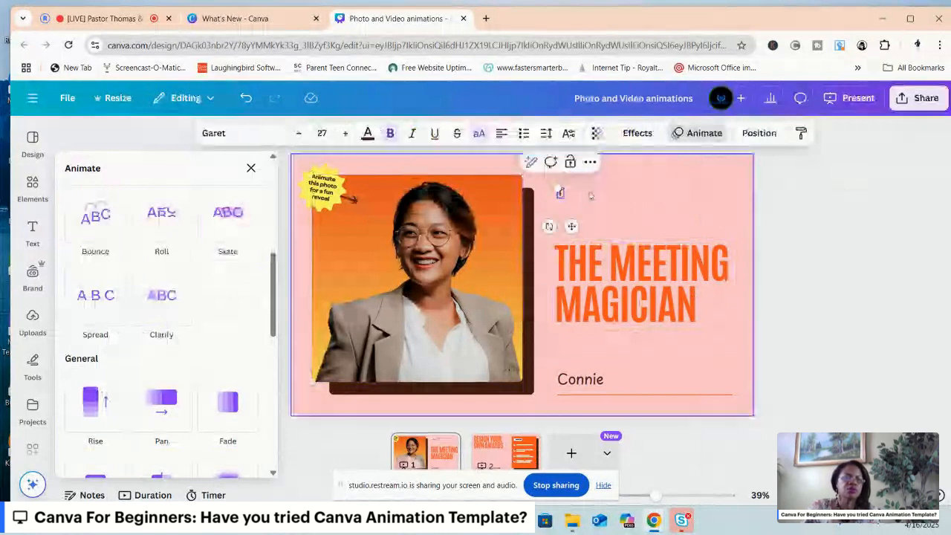
type("BIBLE TRIVIA")
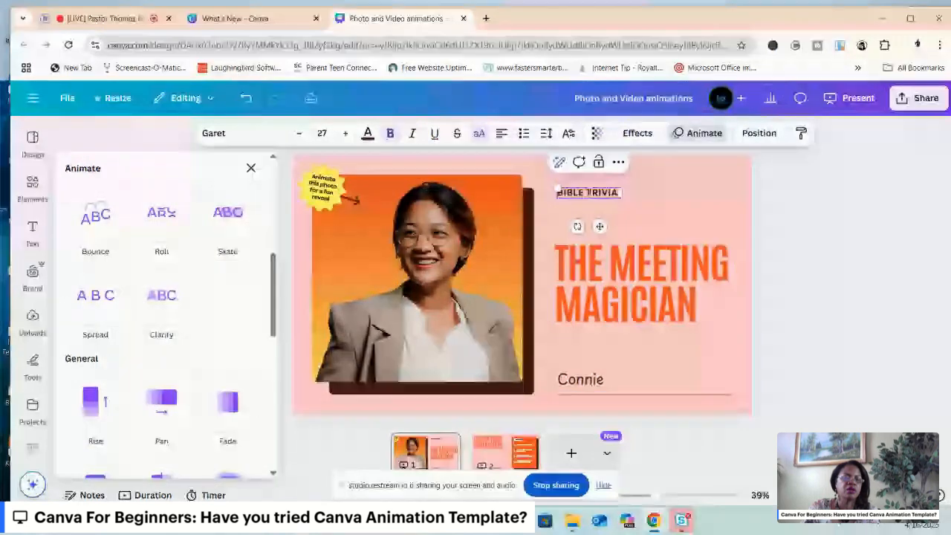
type("WITH A")
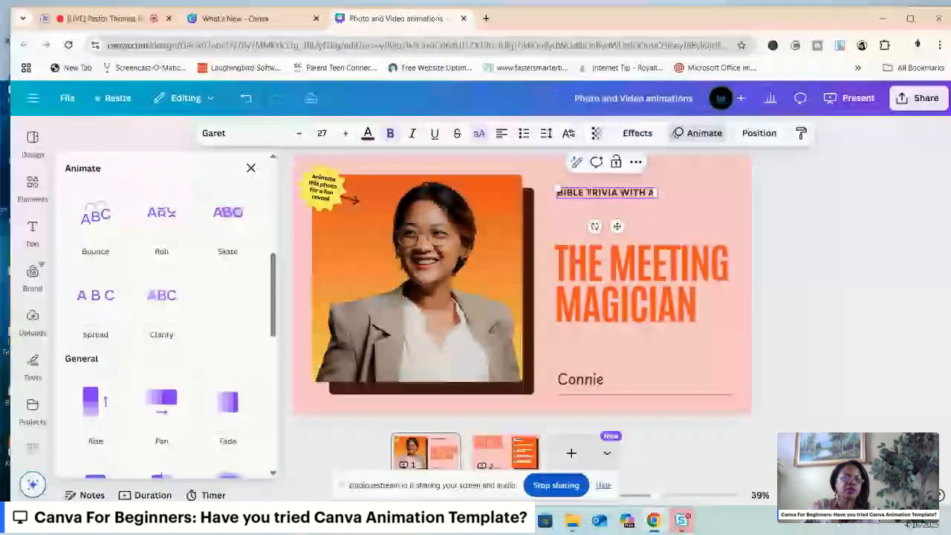
type(" TR")
type("IST")
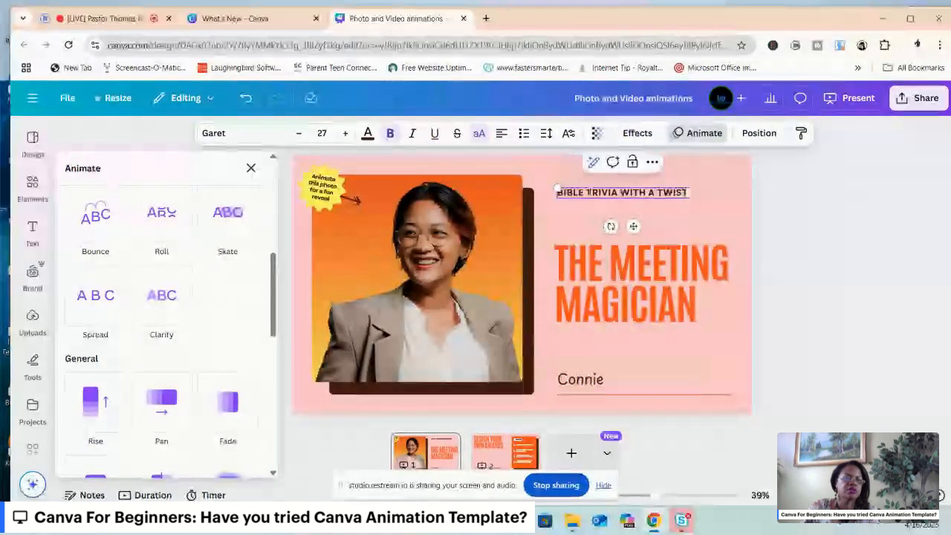
type(" EVENT")
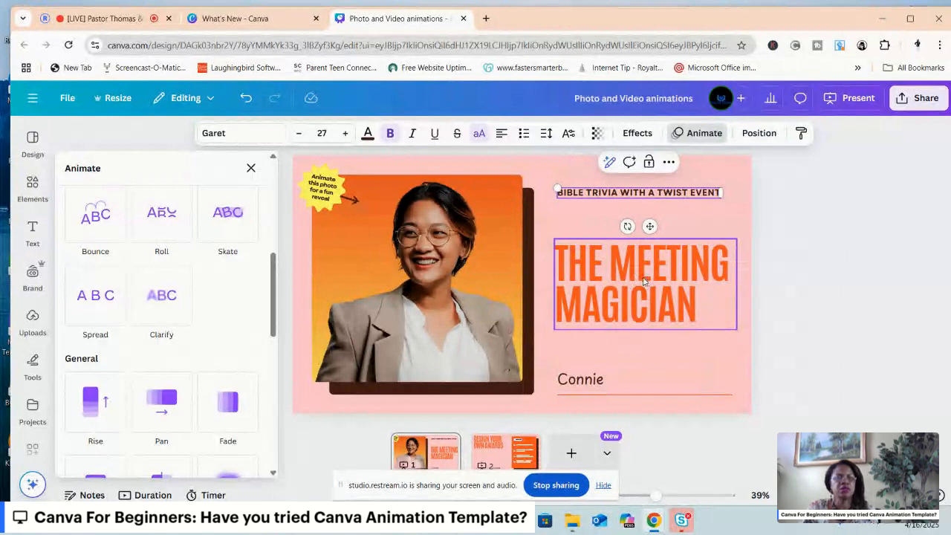
Change the large orange heading "THE MEETING MAGICIAN" to "BEST CHURCH GROWER".
left_click(603, 271)
left_click(603, 269)
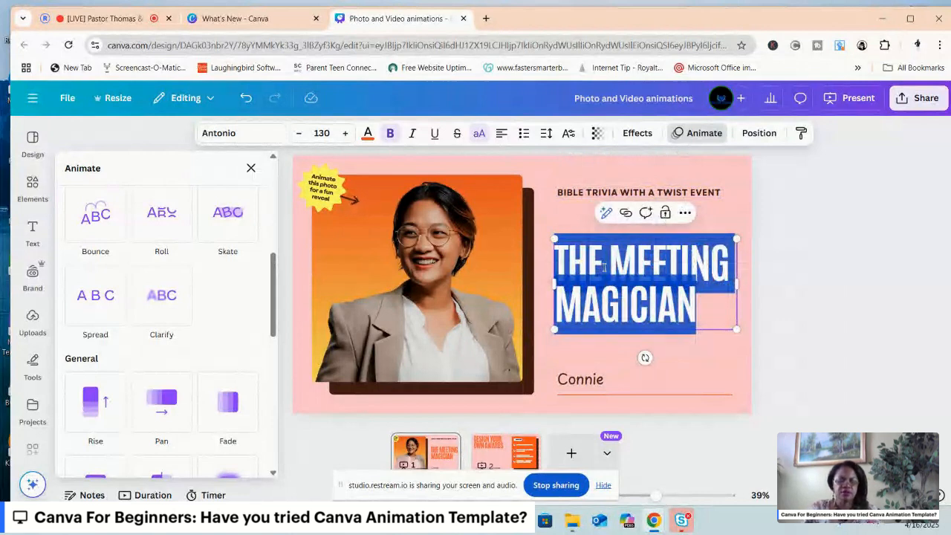
type("BEST")
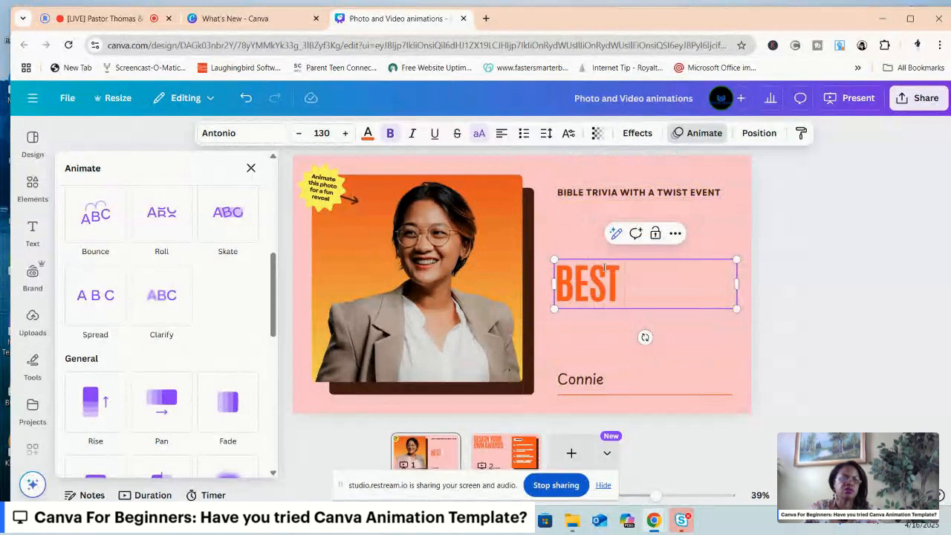
type(" CHURCH G")
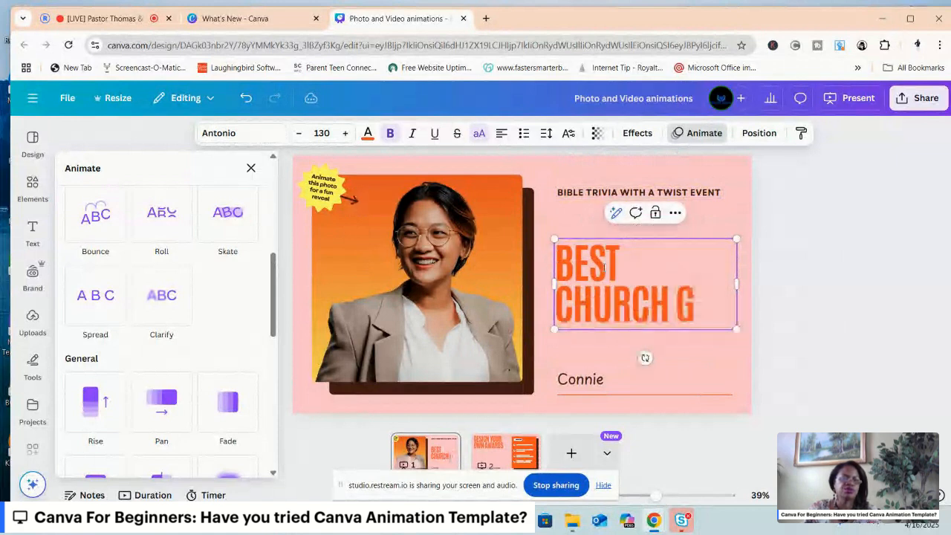
type("ROWER")
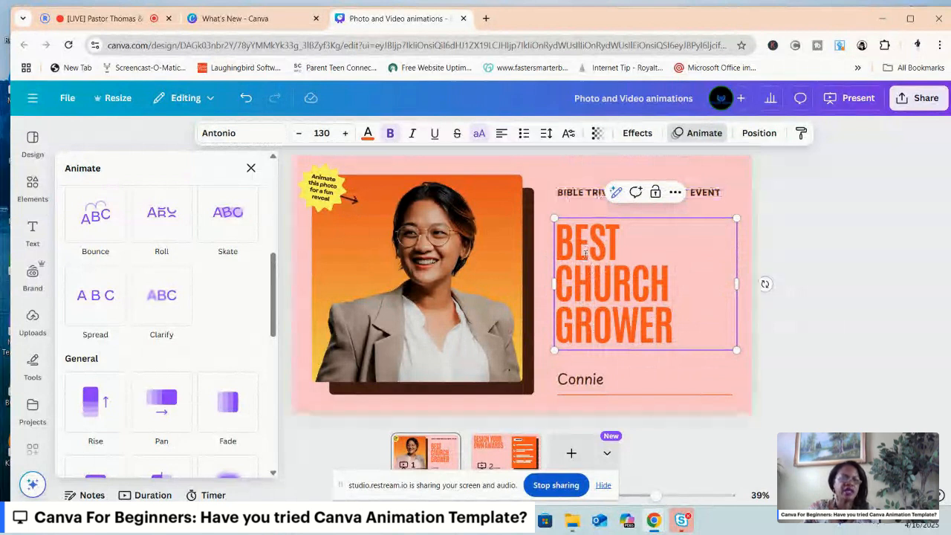
Try the text alignments on the "BEST CHURCH GROWER" heading and set it to centred.
left_click(501, 133)
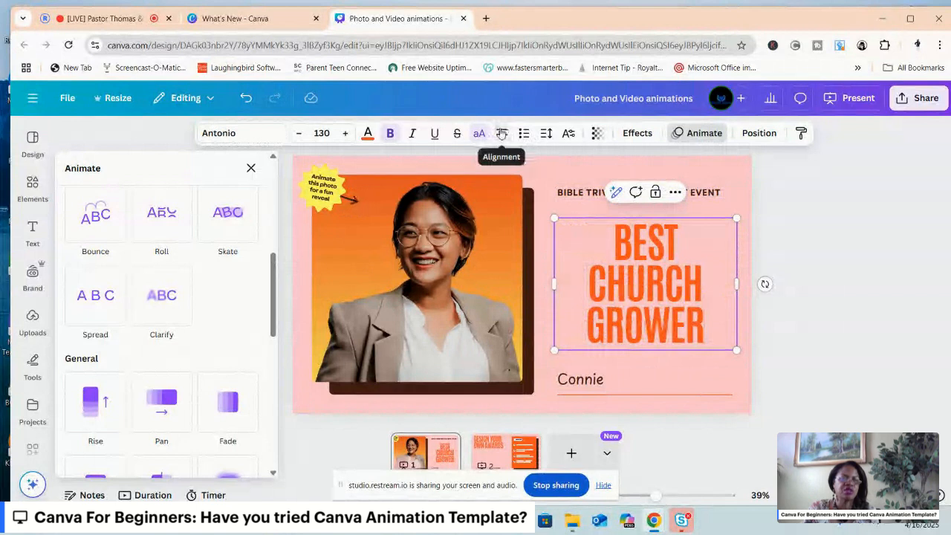
left_click(501, 133)
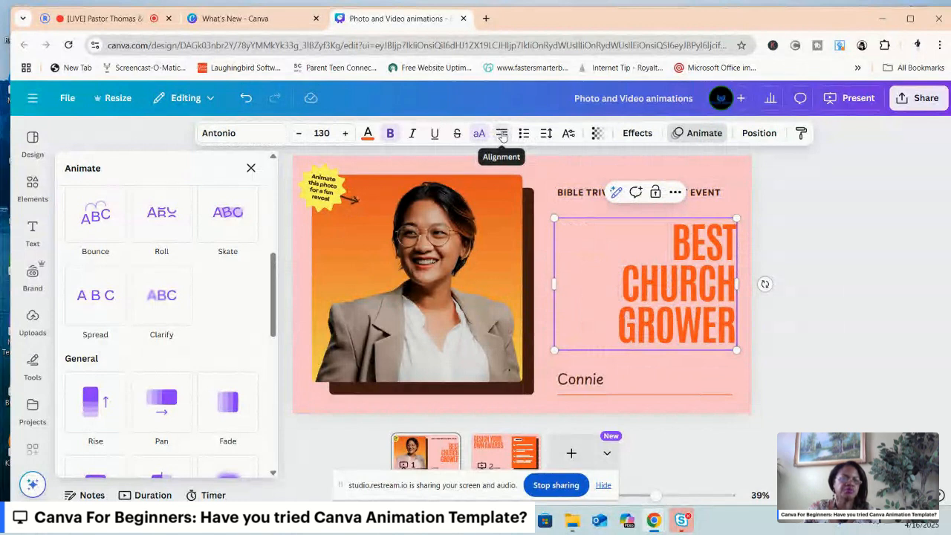
left_click(501, 133)
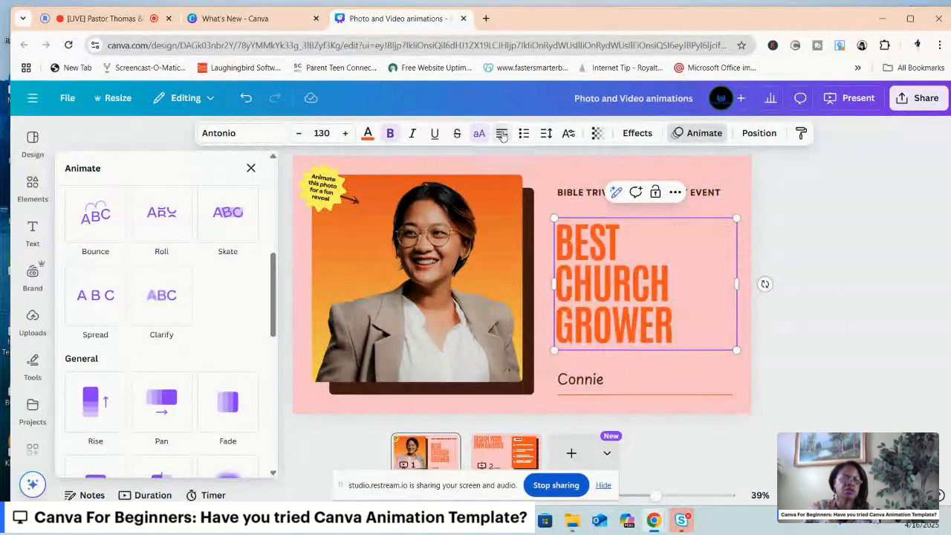
left_click(501, 133)
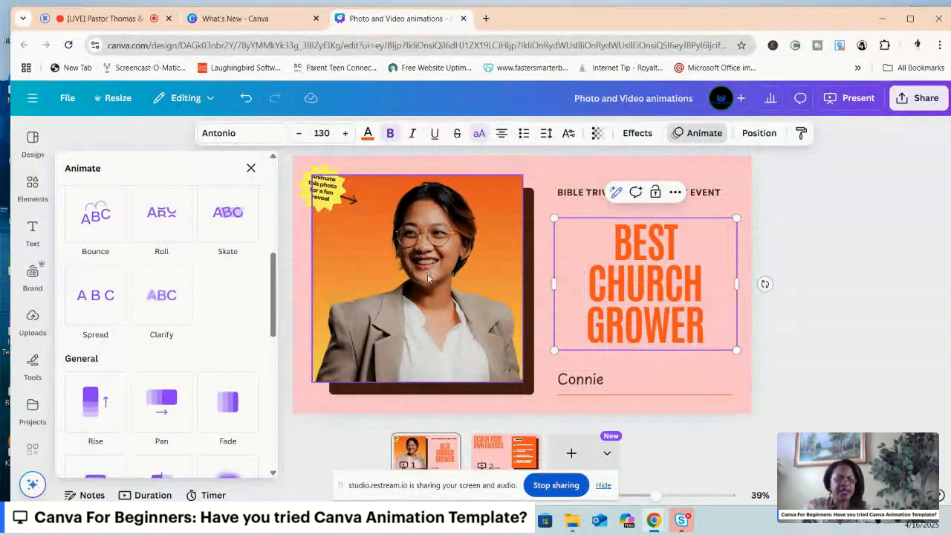
Replace the sample name on the line below the heading with the award recipient's initial and surname.
double_click(580, 379)
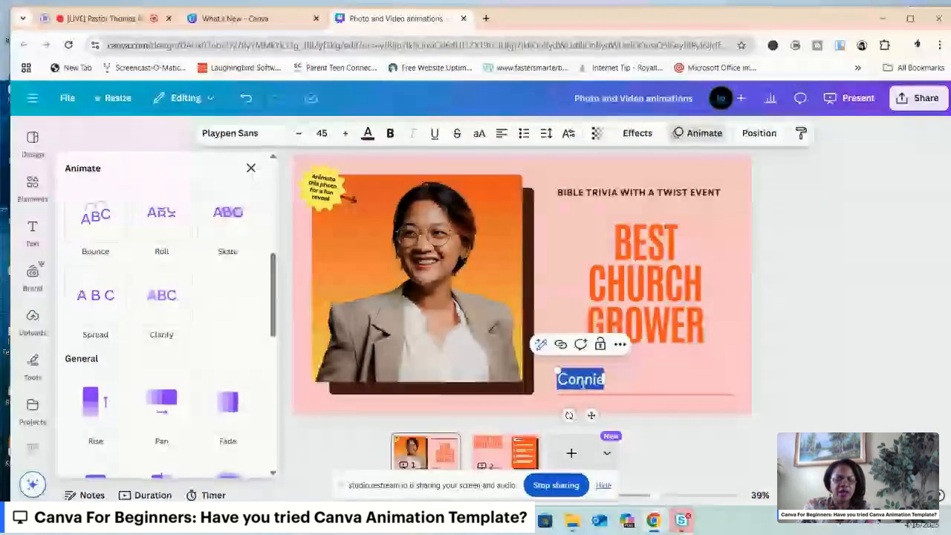
type("Y.")
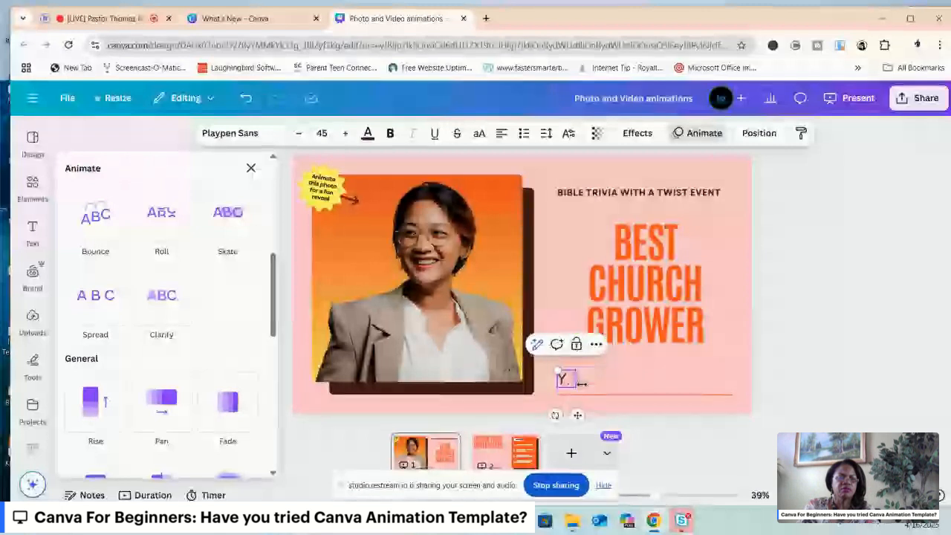
type(" Wil")
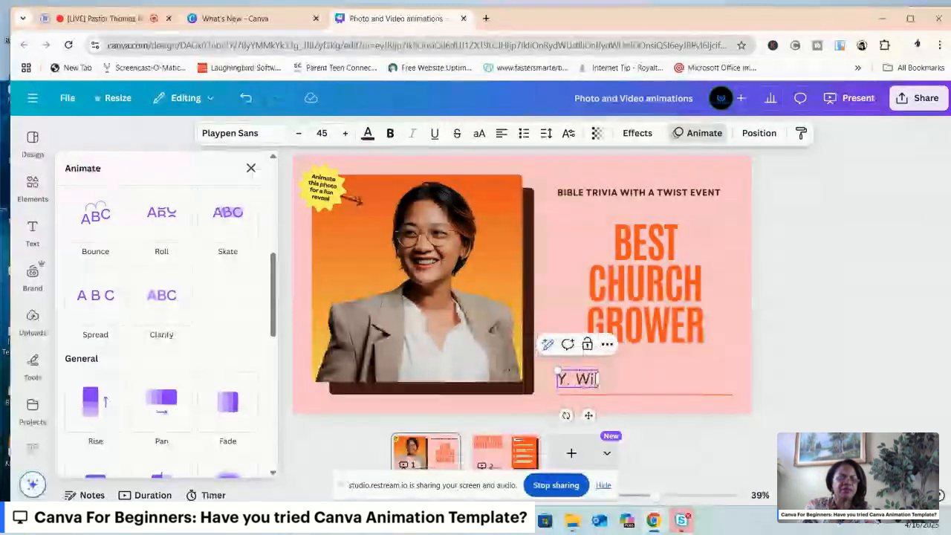
key("BackSpace")
key("BackSpace")
key("BackSpace")
type("Davis")
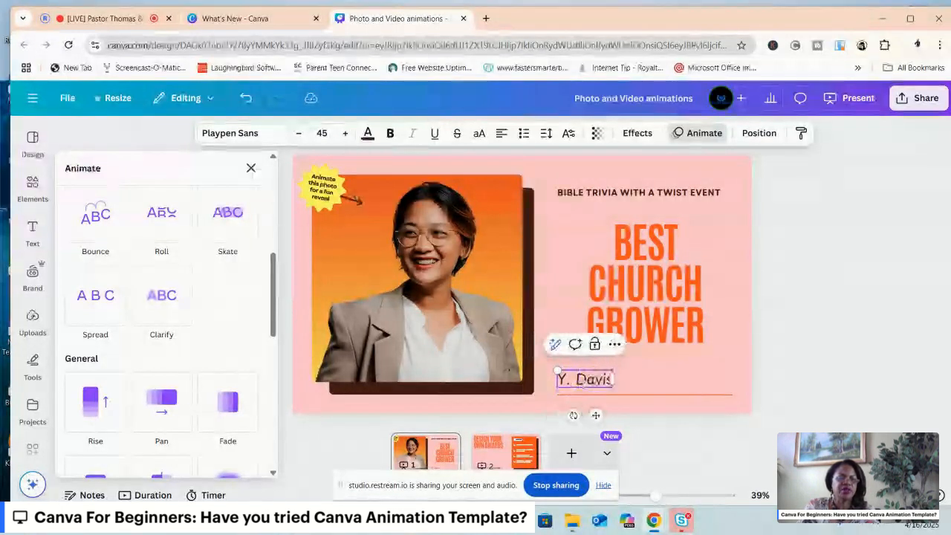
Replace the text in the yellow starburst badge with "You made an impact as a church grower!".
left_click(328, 197)
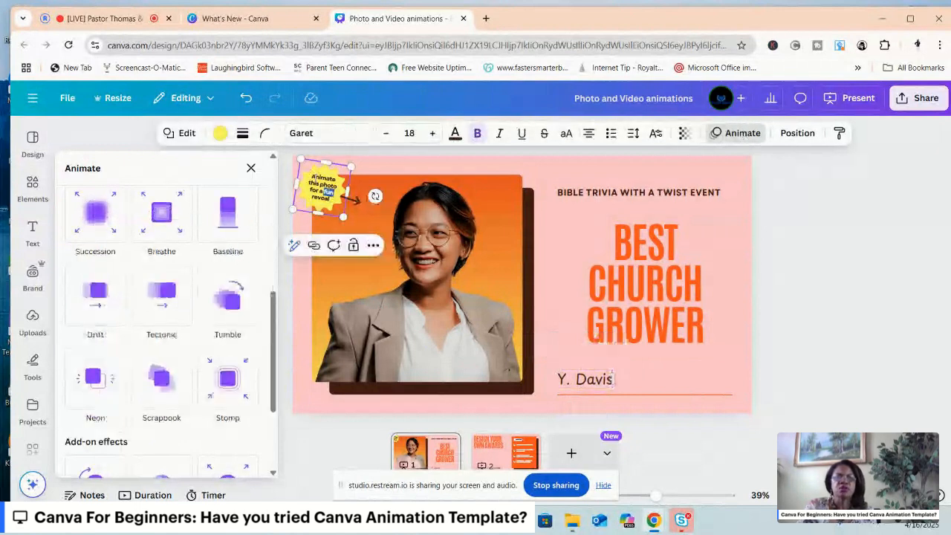
left_click_drag(313, 176, 336, 210)
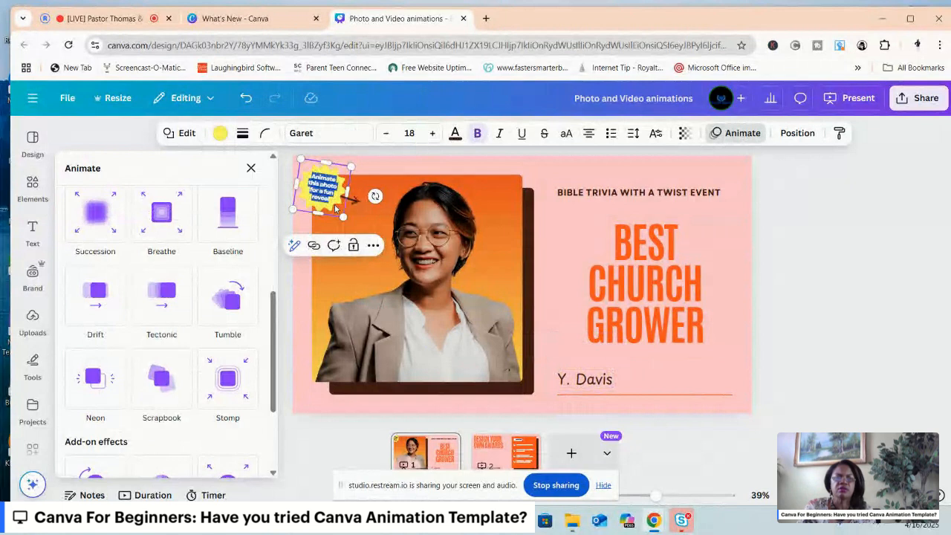
type("You")
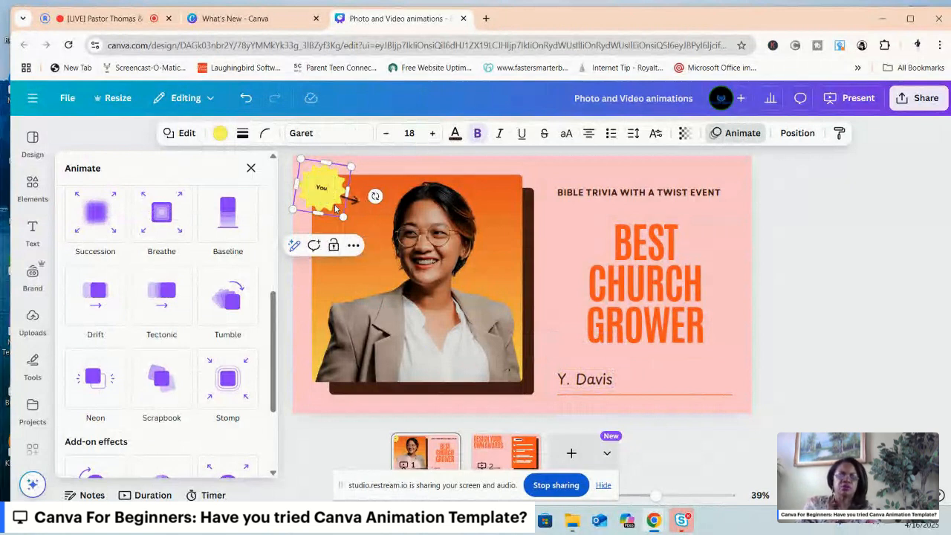
type(" made")
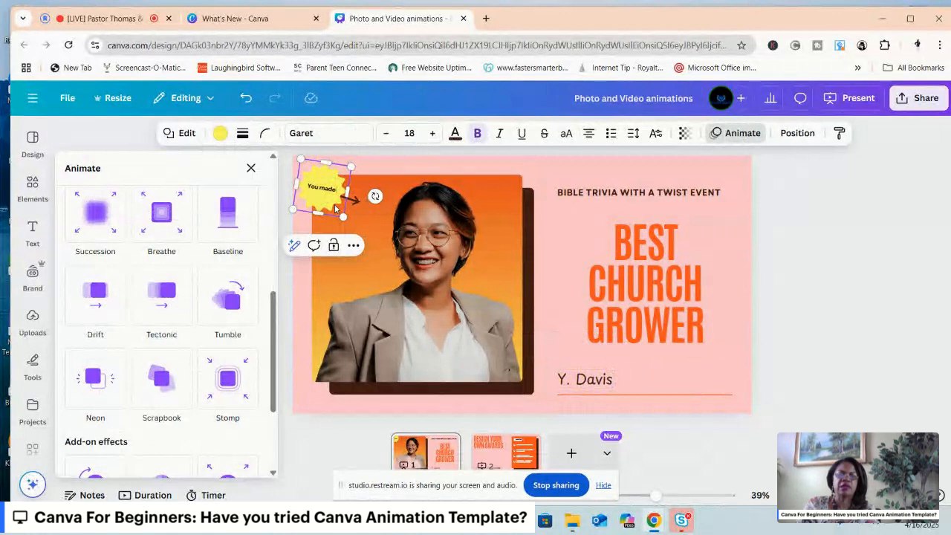
type(" an")
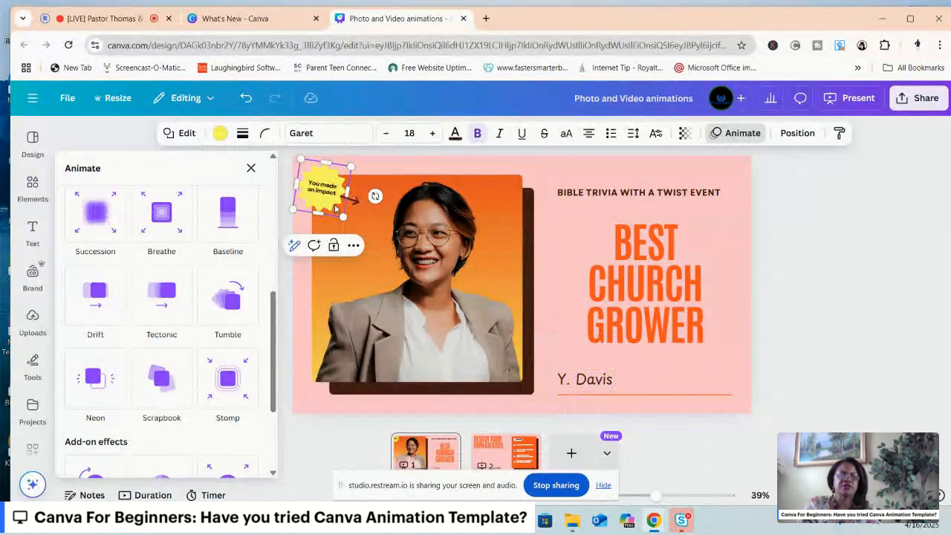
type(" impact as a")
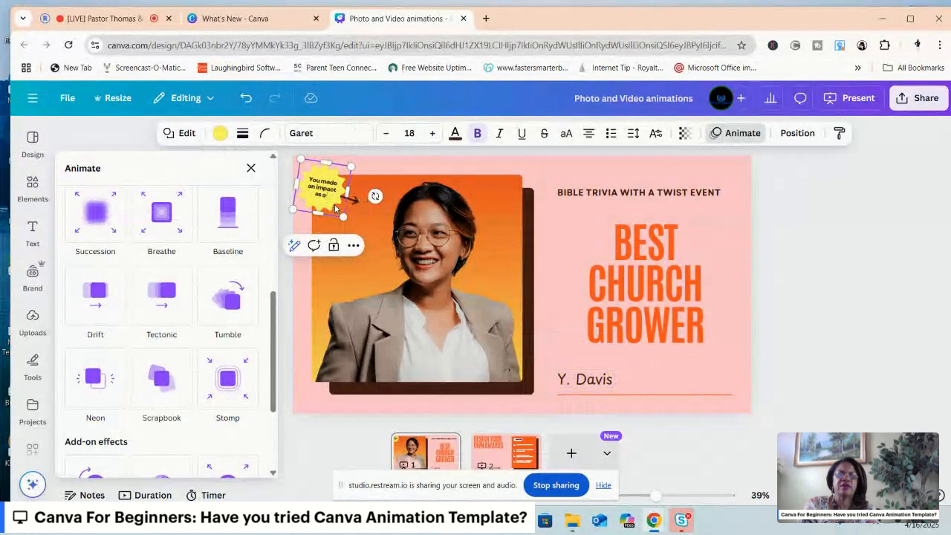
type(" church g")
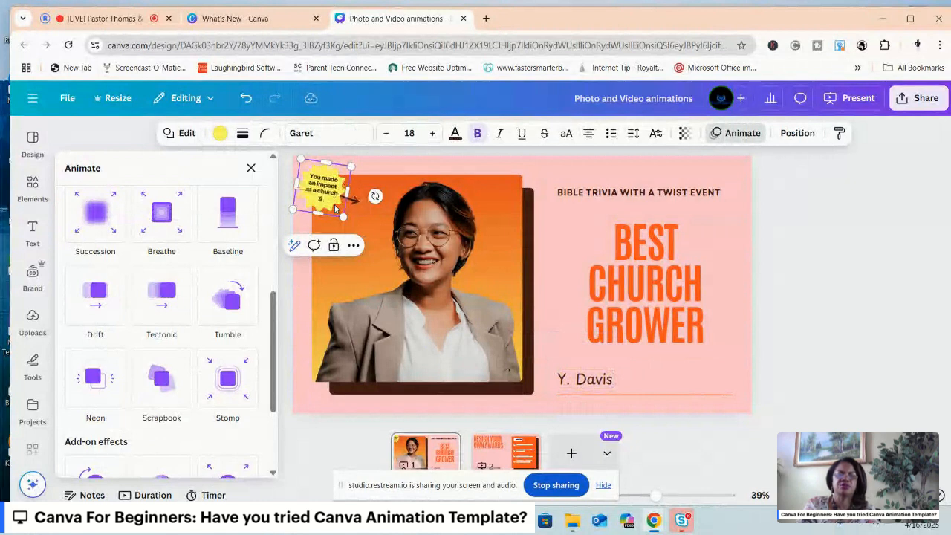
type("rower!")
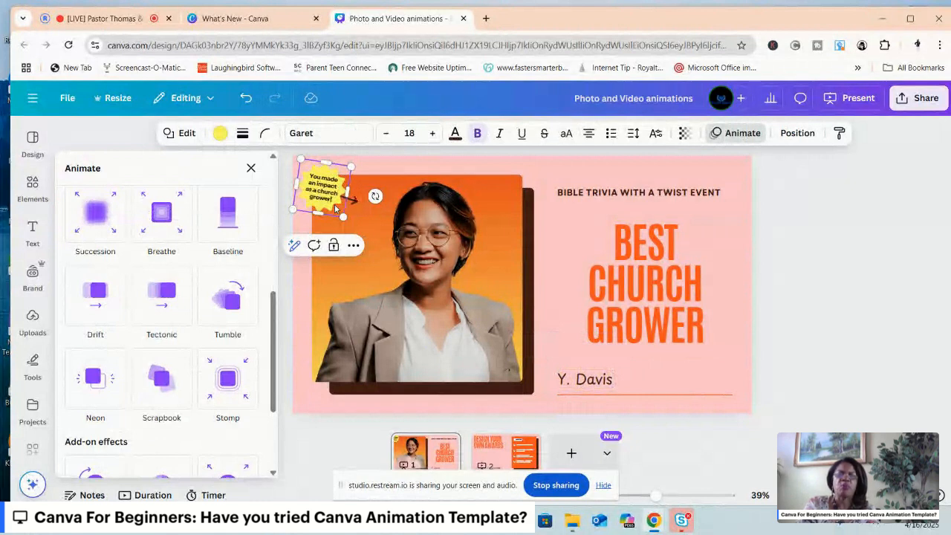
Browse the uploaded images for the photo of two women in blue shirts holding a game box.
left_click(477, 213)
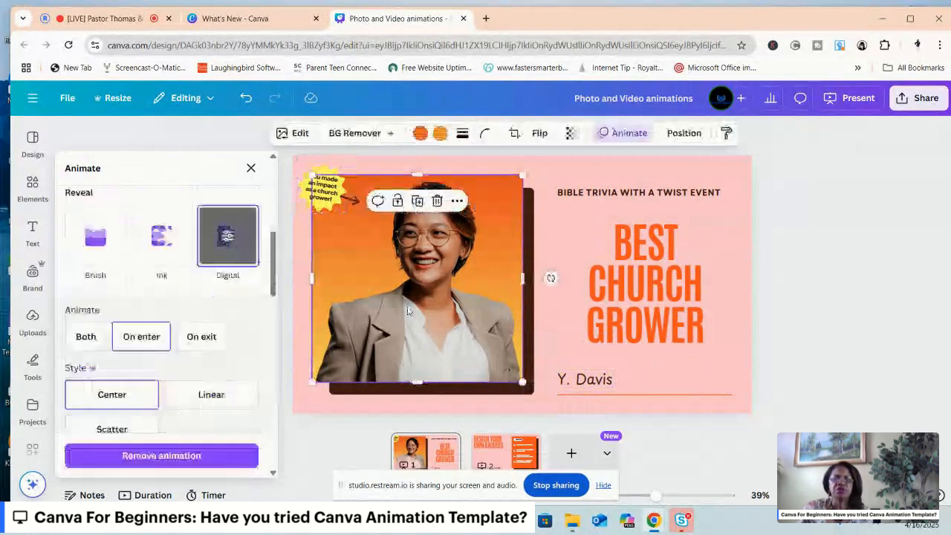
left_click(33, 323)
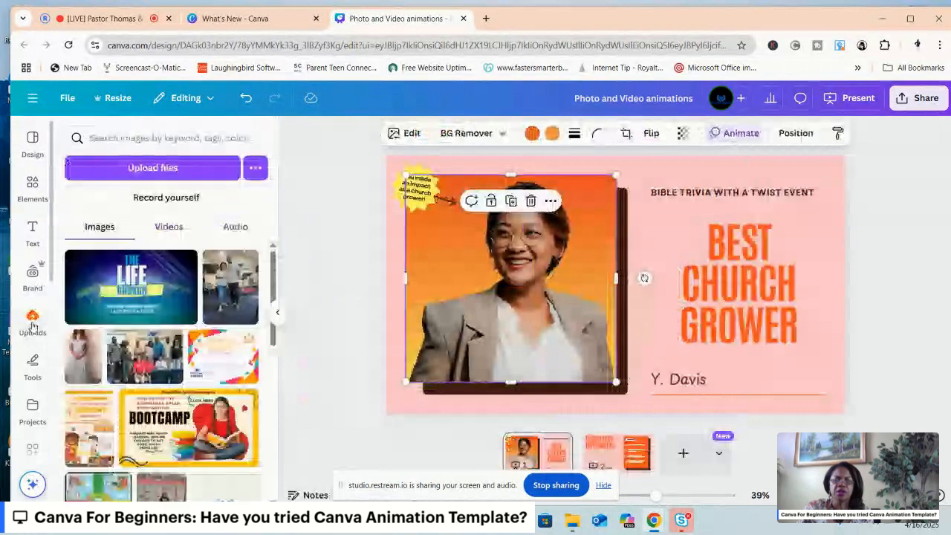
scroll(265, 342, "down", 2)
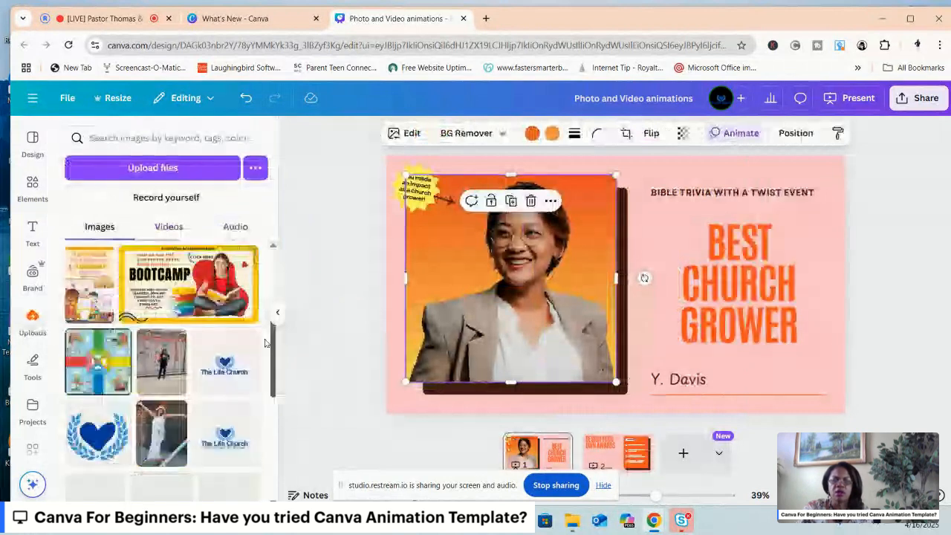
scroll(265, 342, "down", 2)
left_click_drag(271, 359, 274, 374)
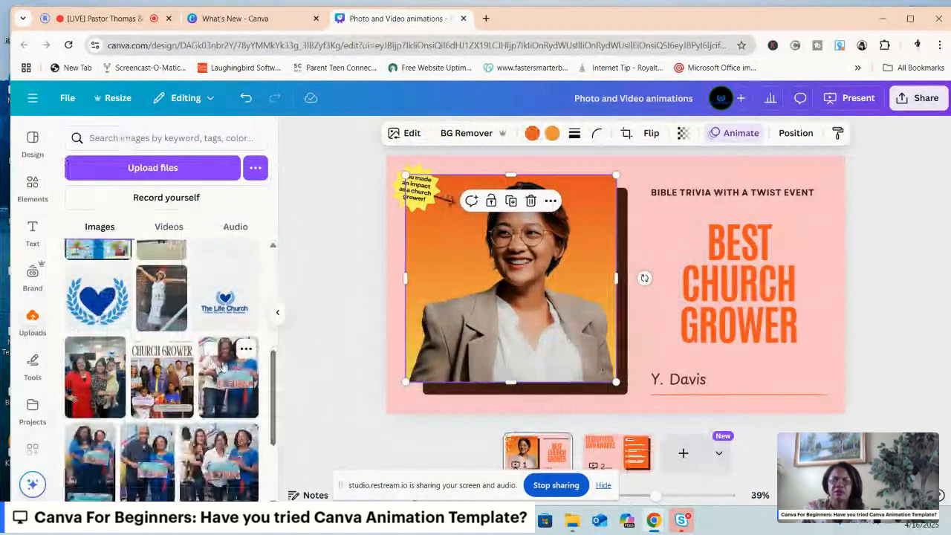
left_click(79, 438)
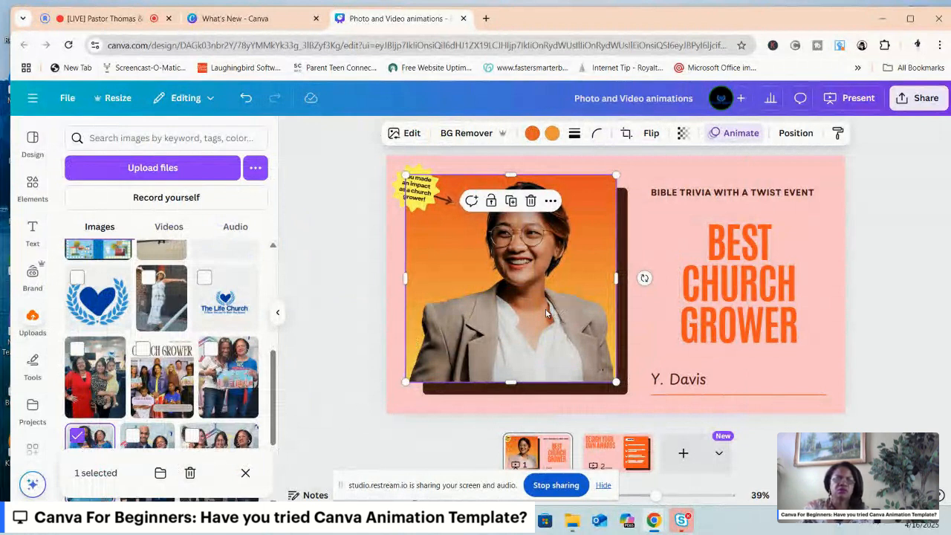
left_click_drag(546, 314, 528, 379)
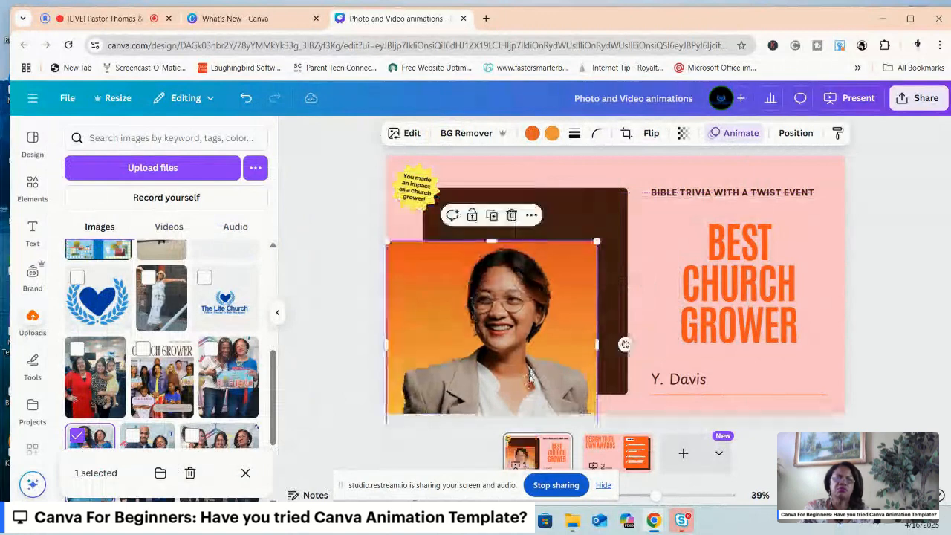
left_click(239, 97)
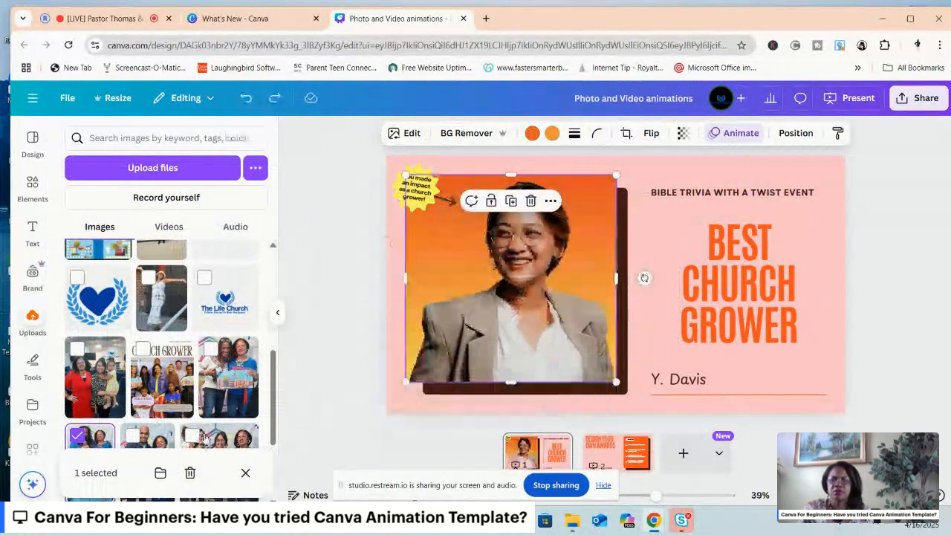
left_click(94, 439)
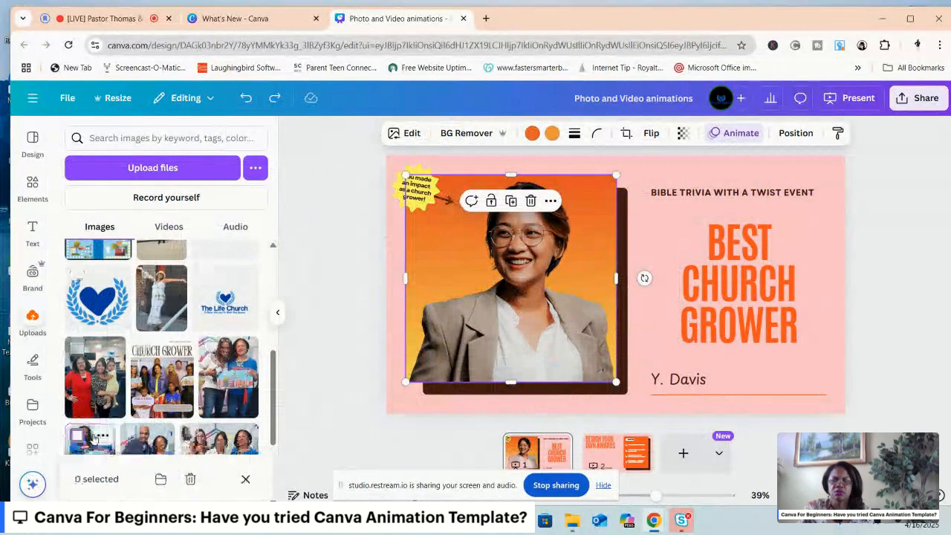
left_click(101, 436)
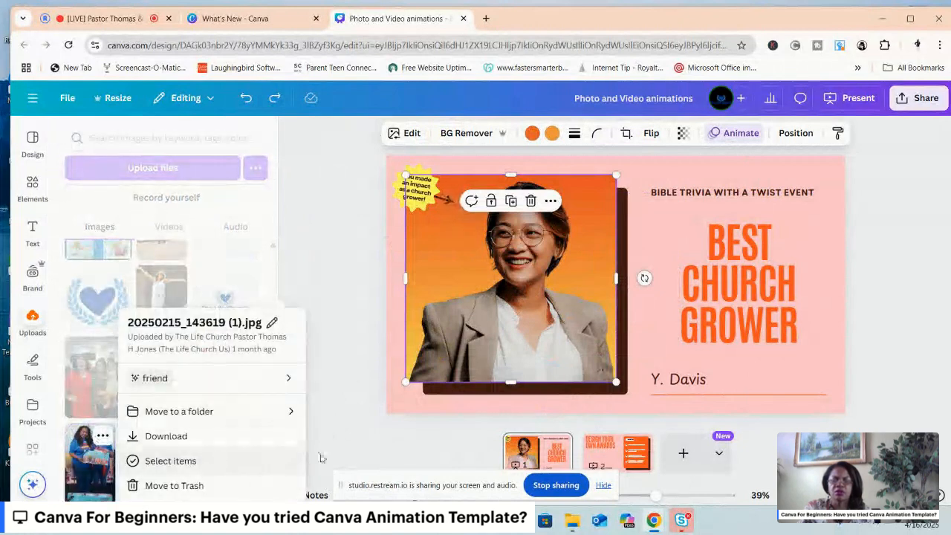
left_click(344, 448)
left_click(343, 447)
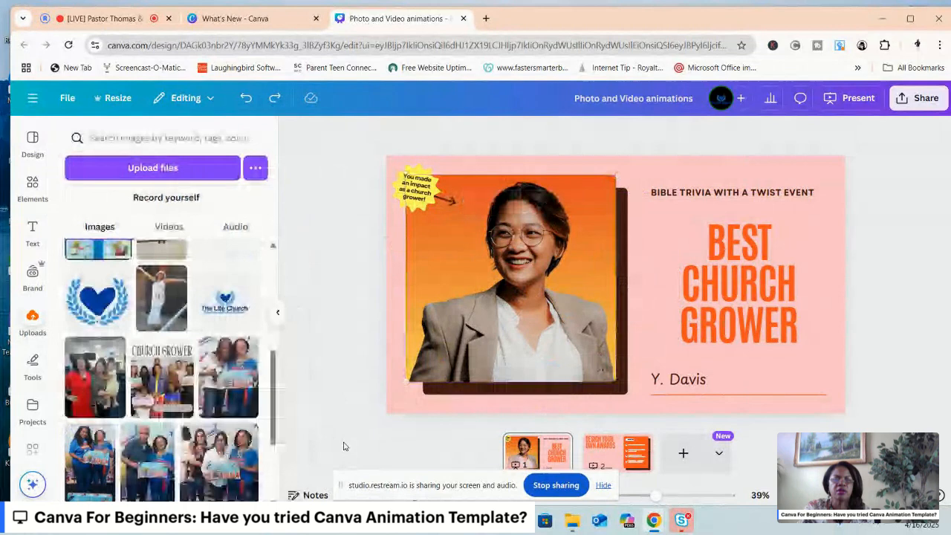
Delete the sample portrait and add the uploaded photo of two women in blue shirts to the slide.
left_click(457, 247)
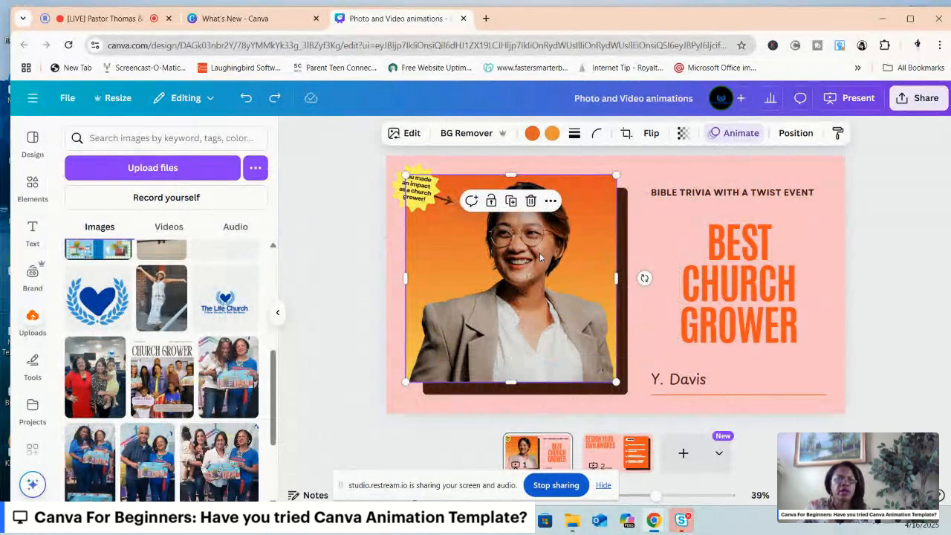
left_click(531, 201)
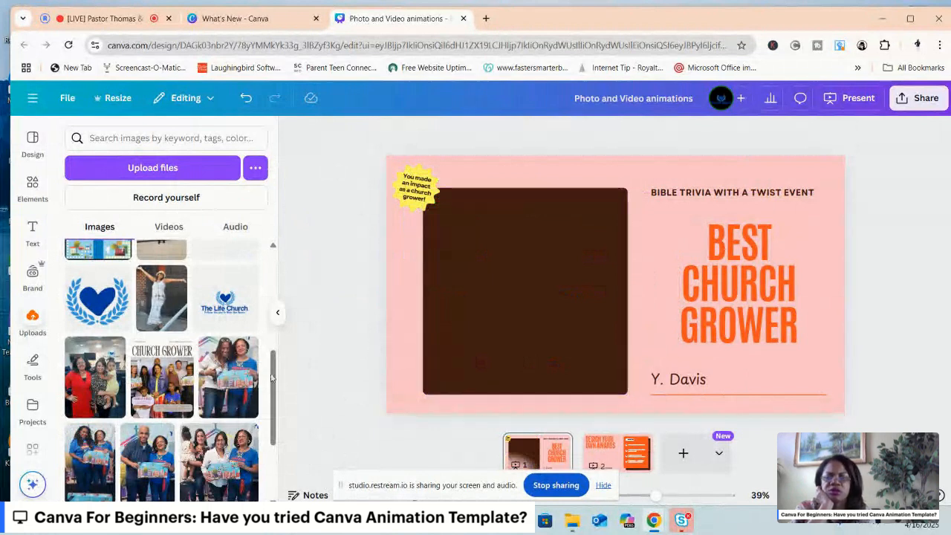
left_click(82, 471)
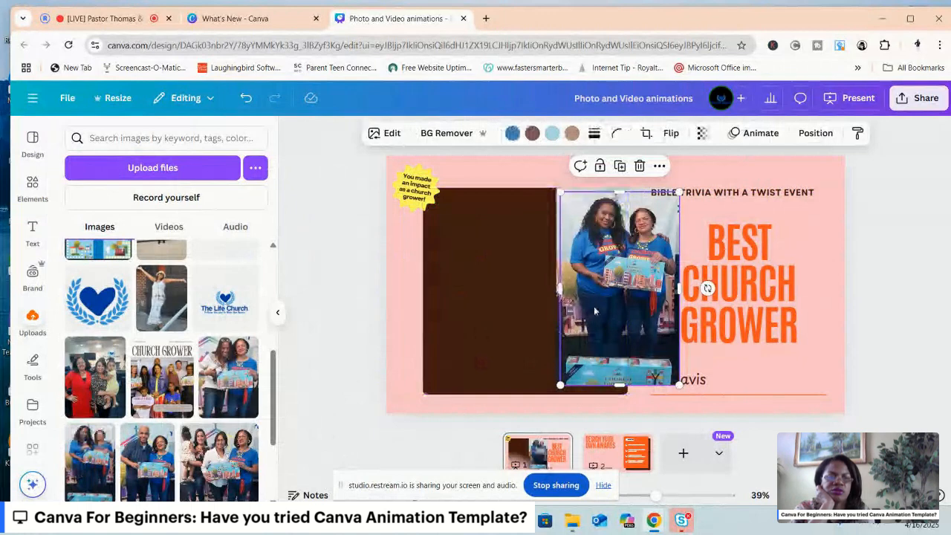
Undo the duplicate copy of the photo and place the remaining one in the middle of the dark brown square.
left_click_drag(589, 305, 487, 306)
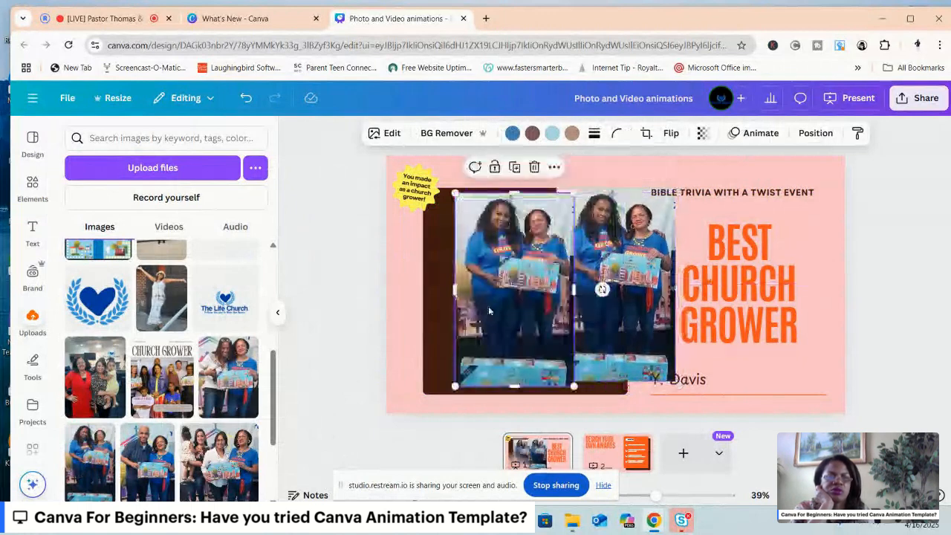
left_click(246, 99)
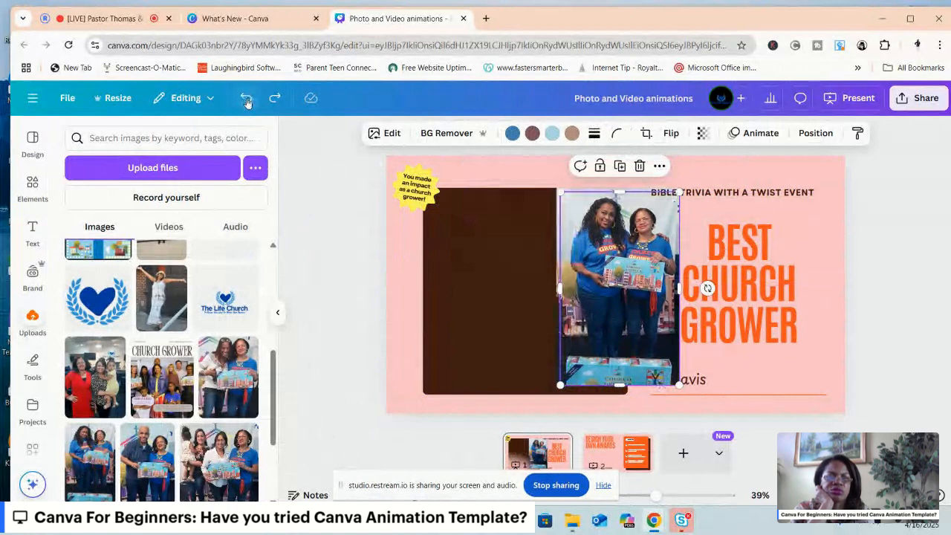
left_click(246, 100)
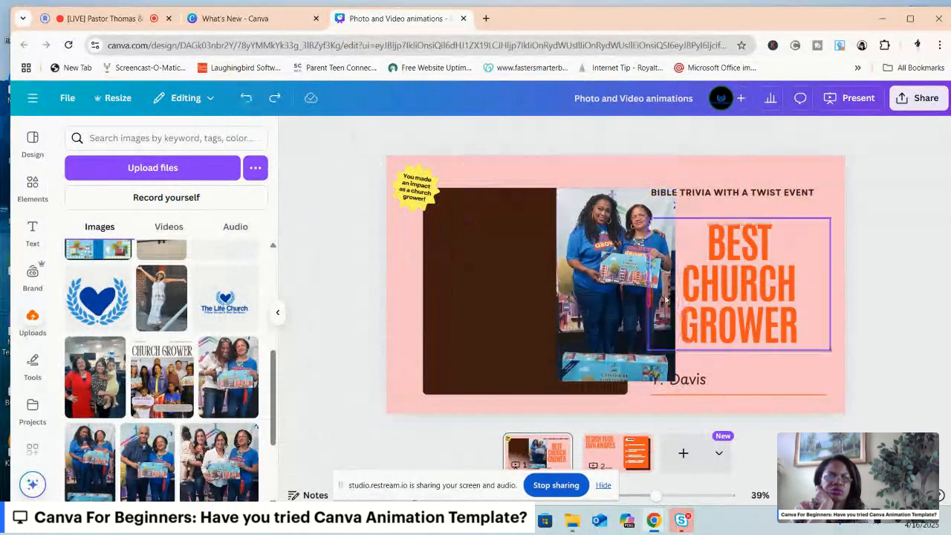
left_click_drag(559, 288, 540, 293)
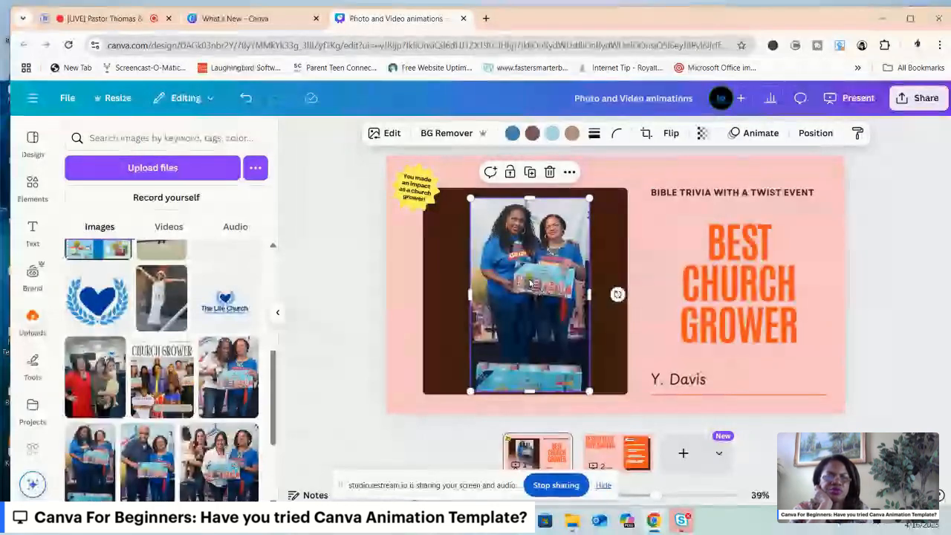
left_click_drag(530, 283, 523, 279)
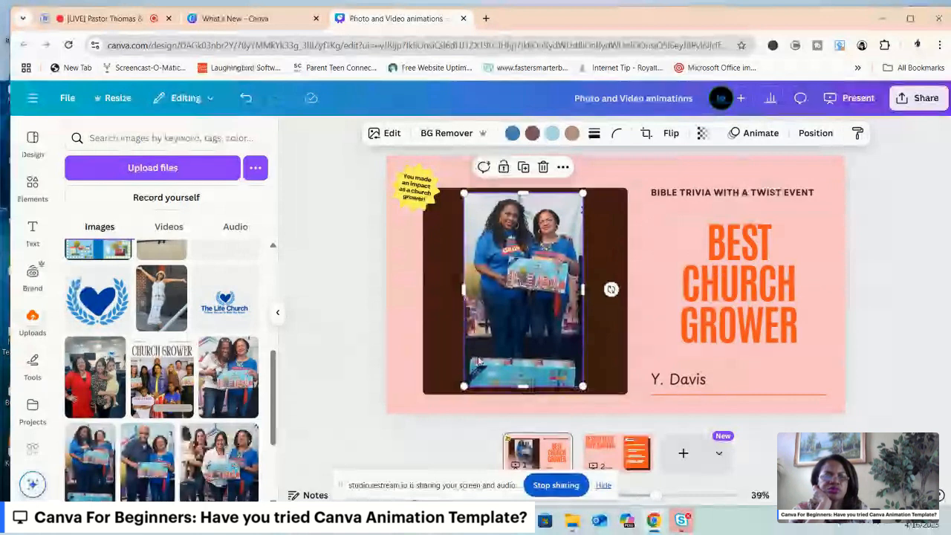
Remove the background from the photo of the two women, keeping the photo selected.
left_click(446, 132)
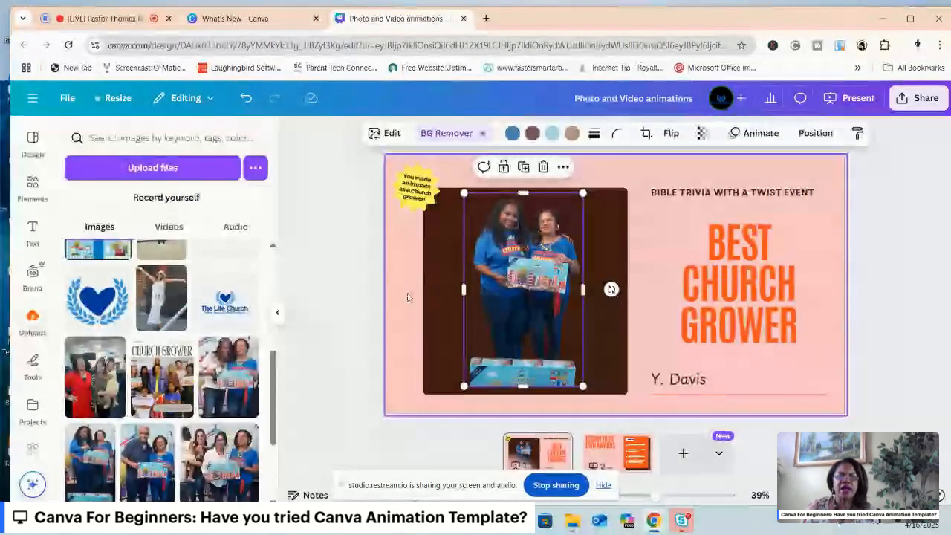
left_click(444, 300)
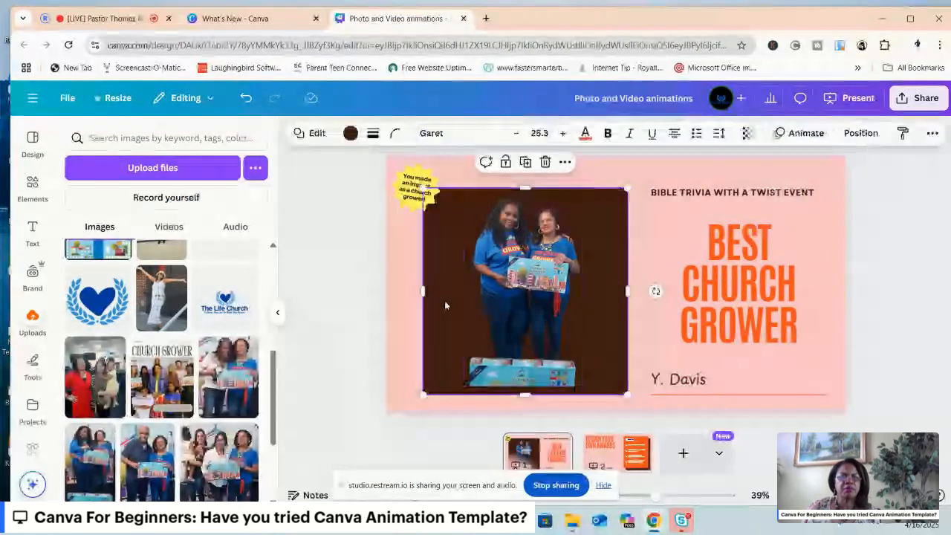
left_click(519, 272)
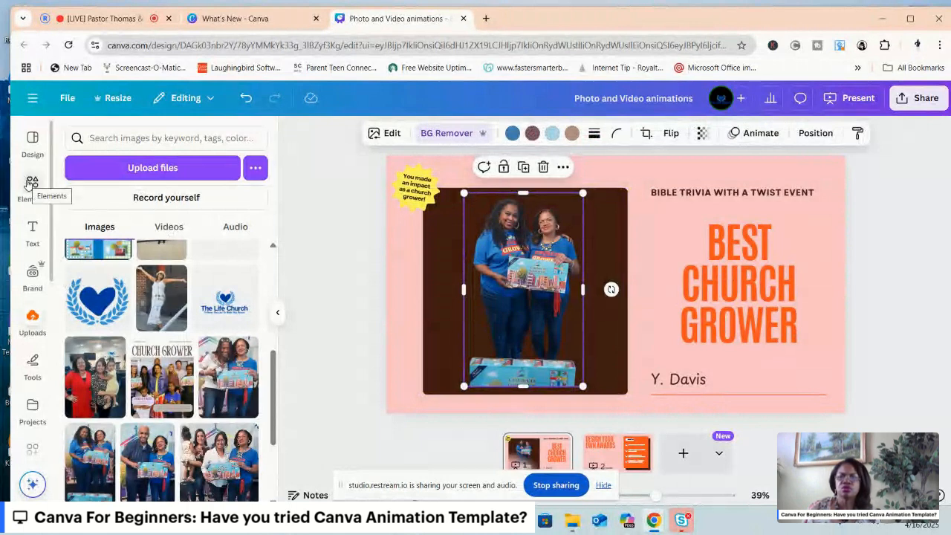
Add a square shape from the elements and place it over the two women on the brown square.
left_click(32, 185)
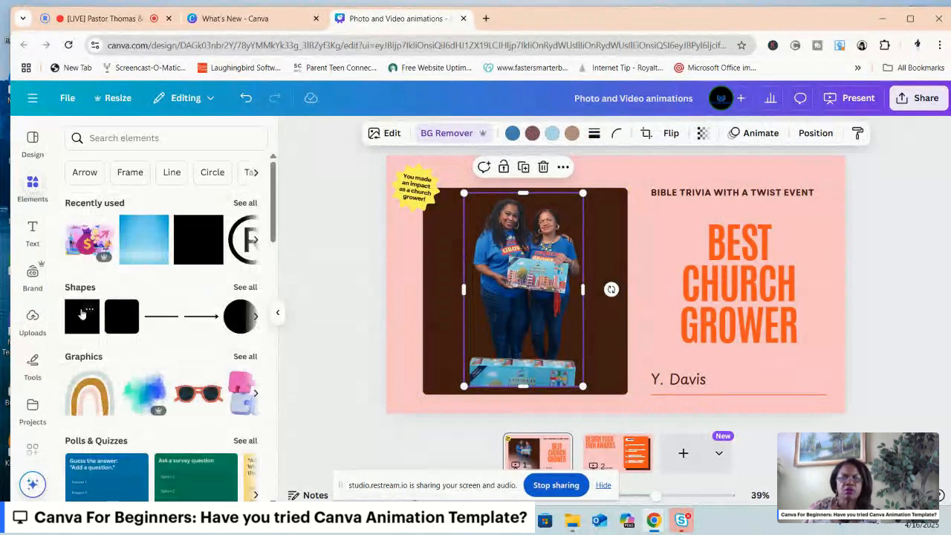
left_click(82, 314)
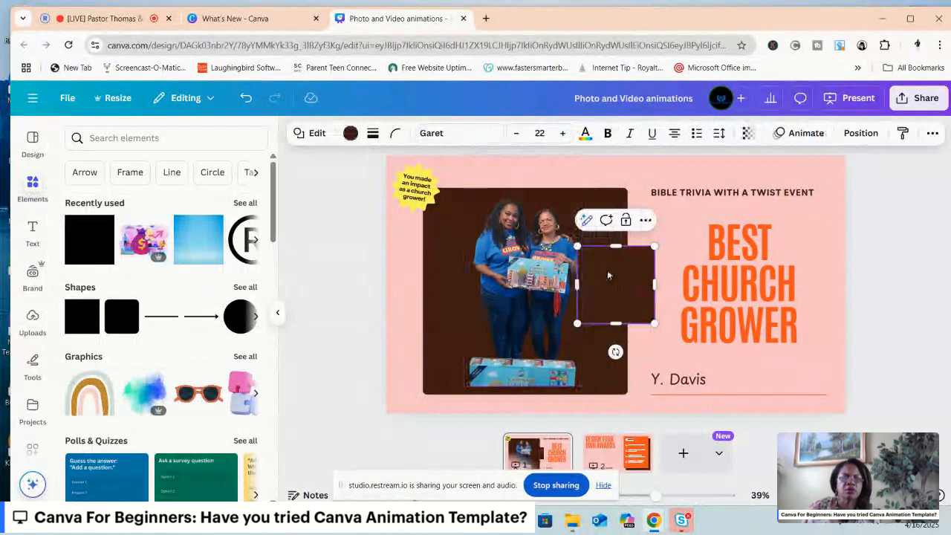
left_click_drag(608, 274, 518, 273)
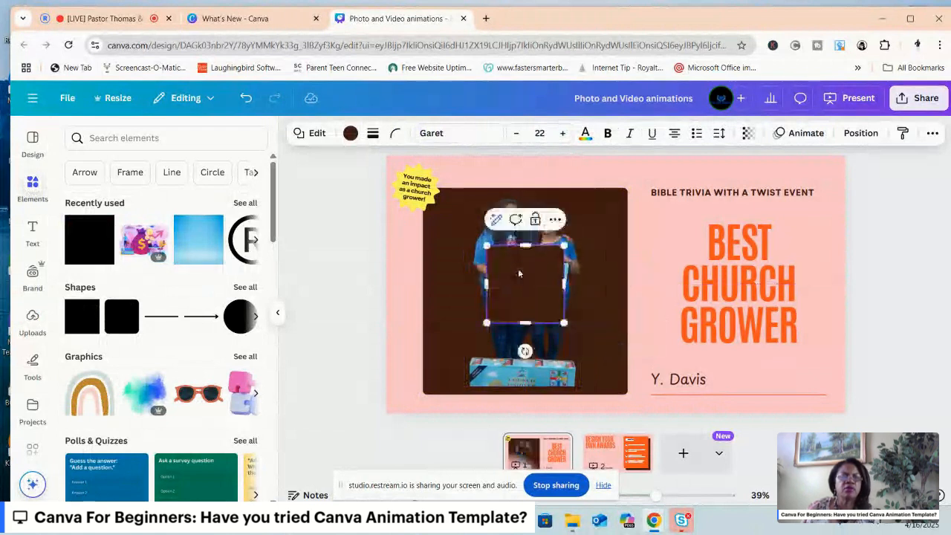
Set the new square's text colour to orange and its fill to orange #FA5828 from the document colours.
left_click(585, 133)
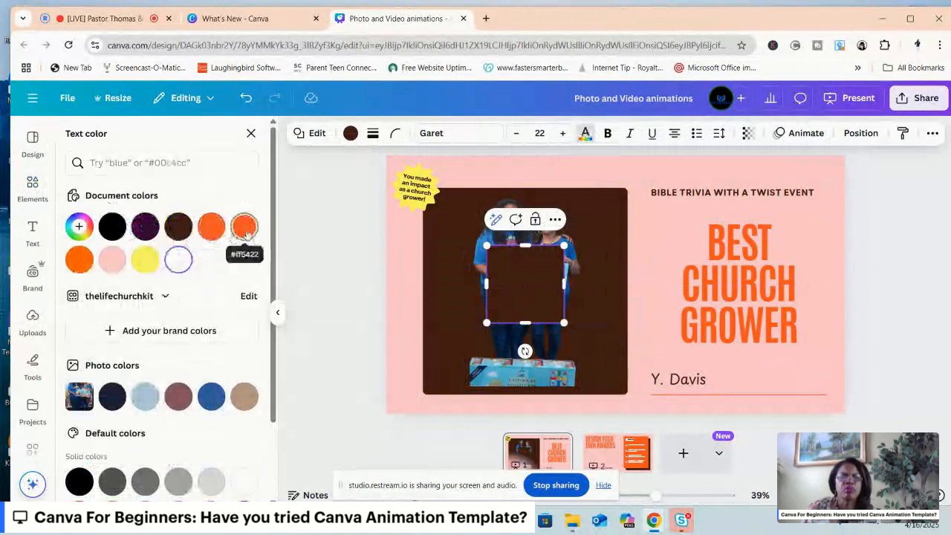
left_click(245, 228)
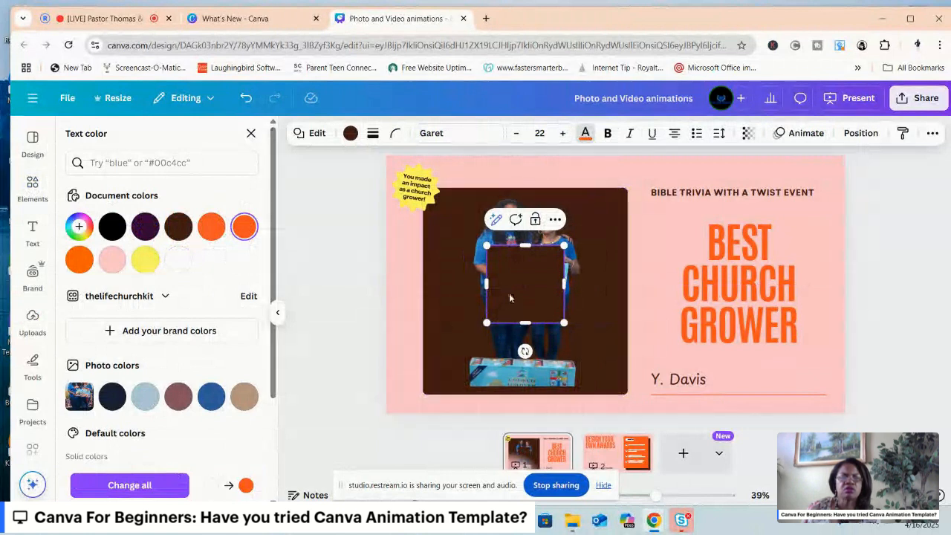
left_click(349, 134)
left_click(245, 226)
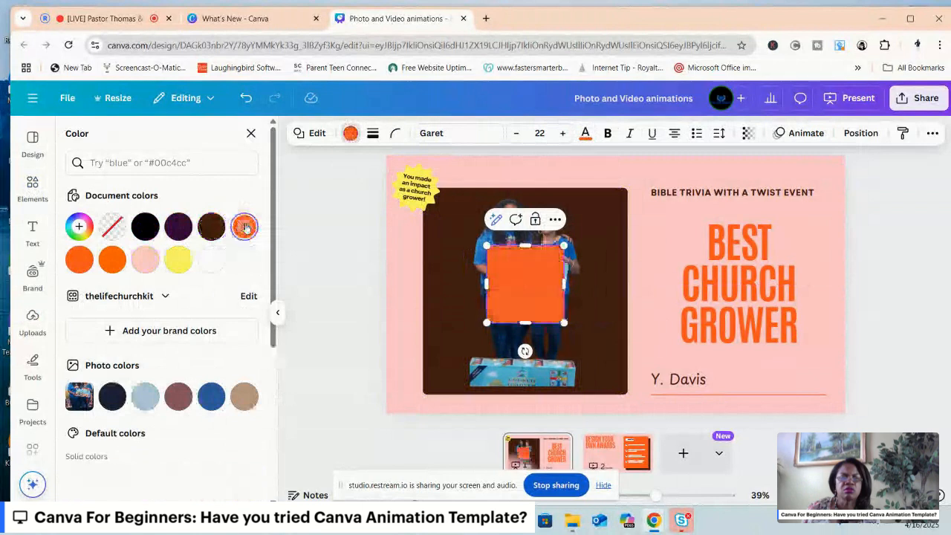
left_click(244, 227)
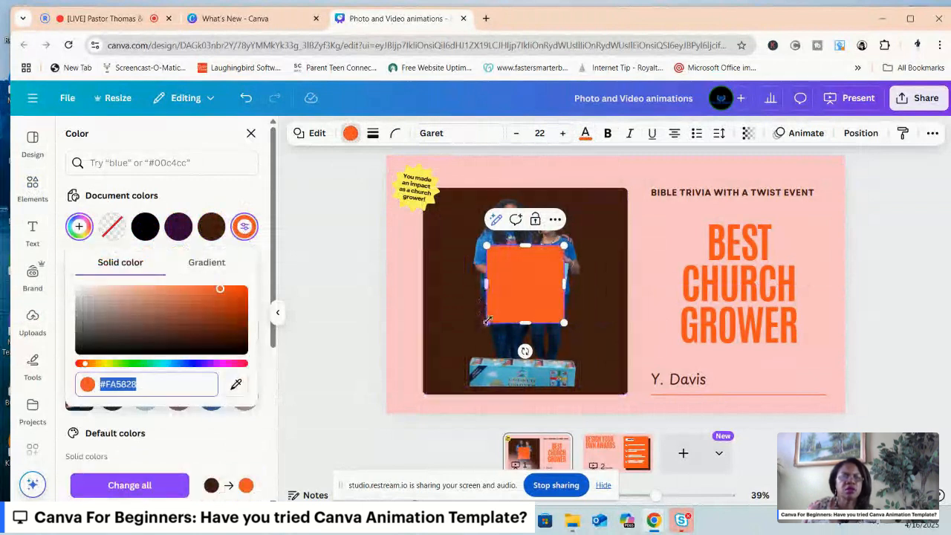
Enlarge the orange square to about 770 by 781 px so it fills the brown square inside an even brown border.
left_click_drag(486, 320, 463, 361)
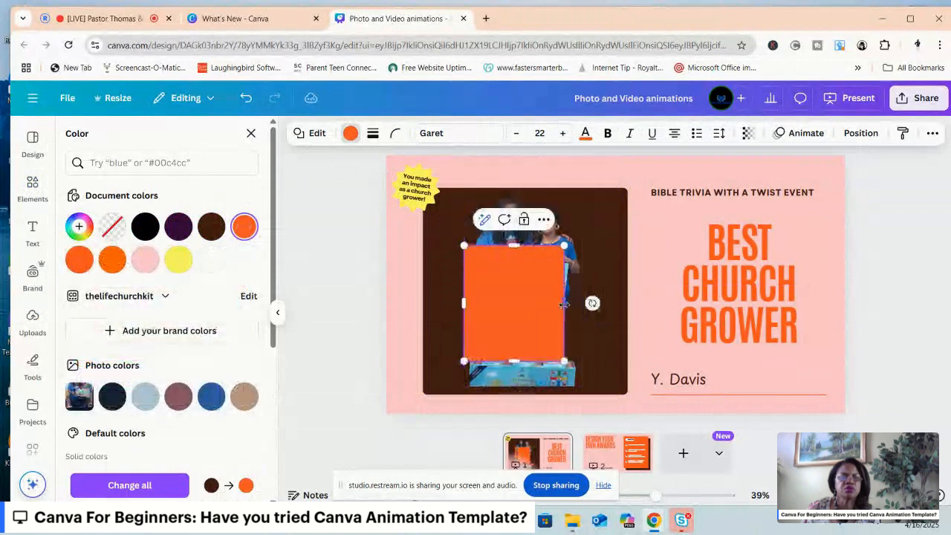
left_click_drag(565, 305, 568, 304)
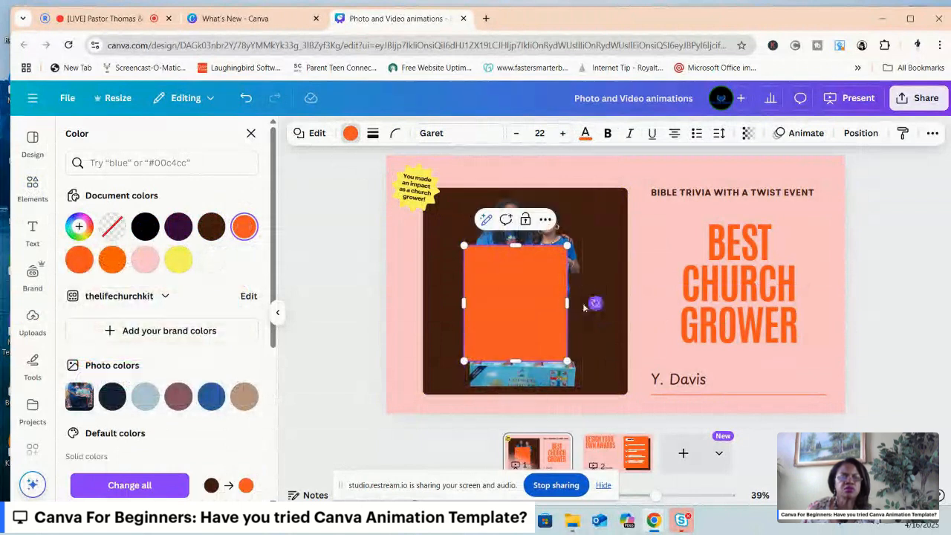
left_click(587, 306)
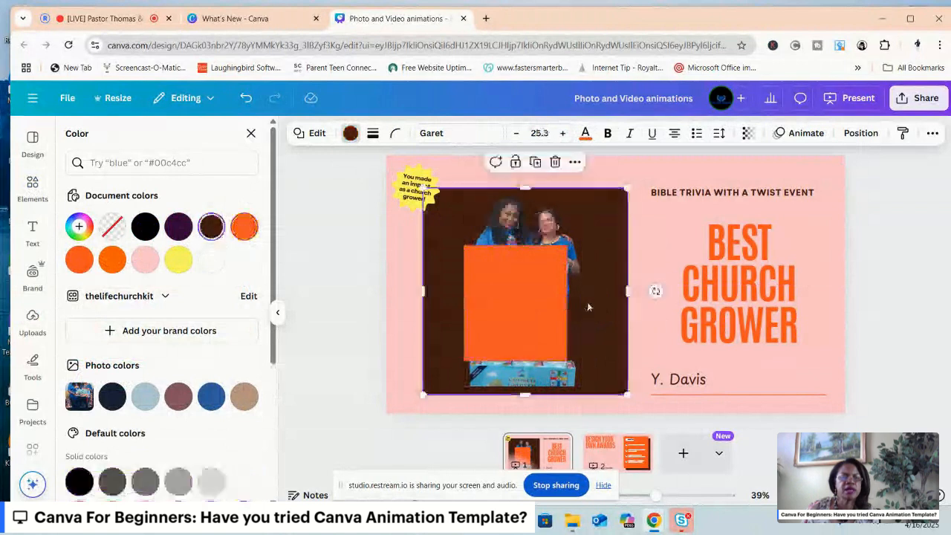
left_click(517, 299)
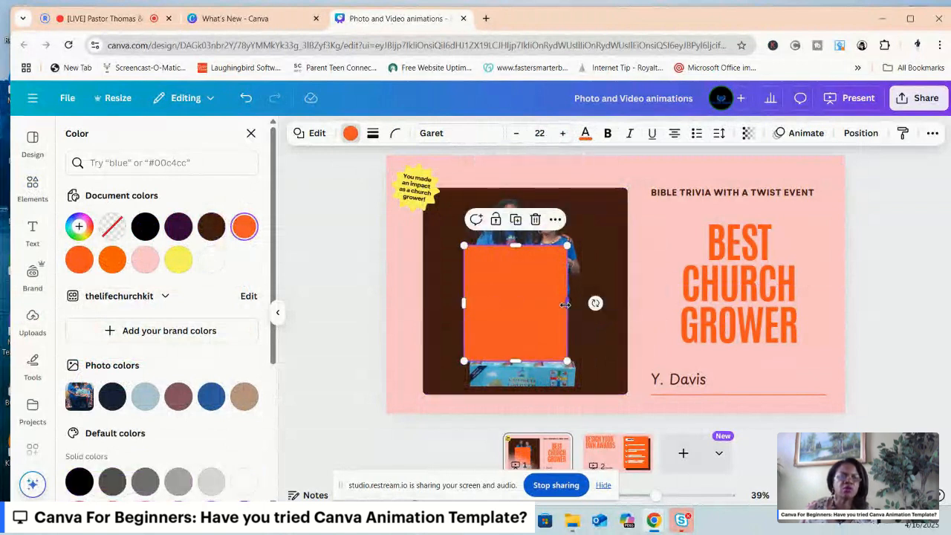
left_click_drag(564, 304, 593, 304)
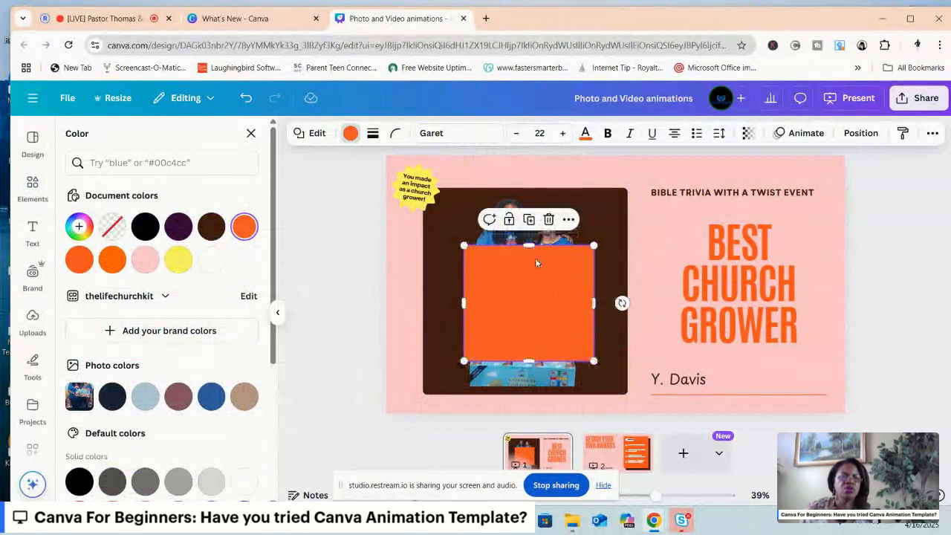
left_click_drag(528, 246, 519, 199)
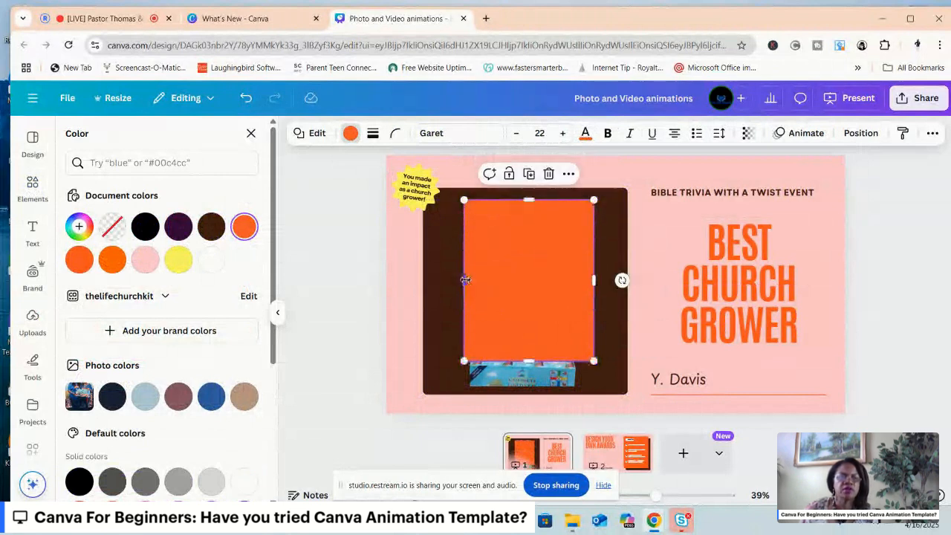
left_click_drag(464, 279, 433, 278)
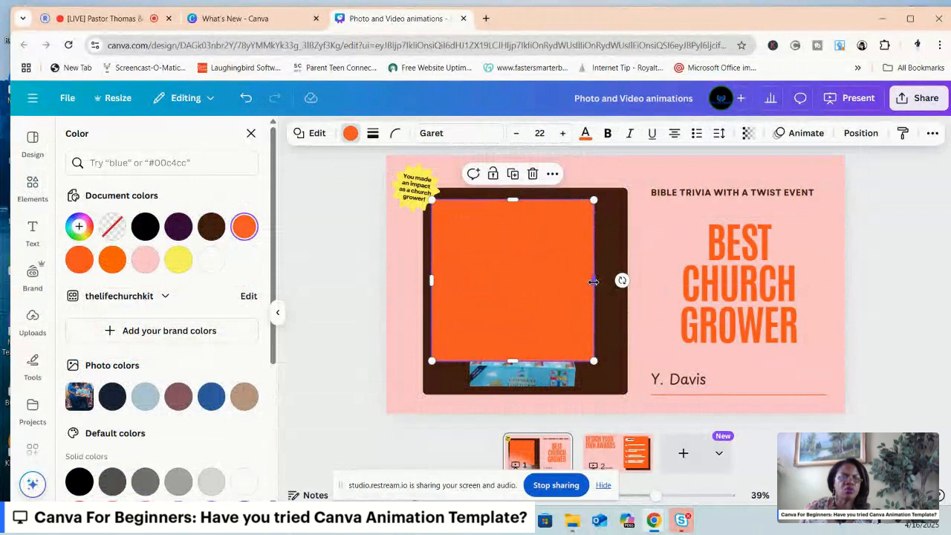
left_click_drag(593, 281, 613, 281)
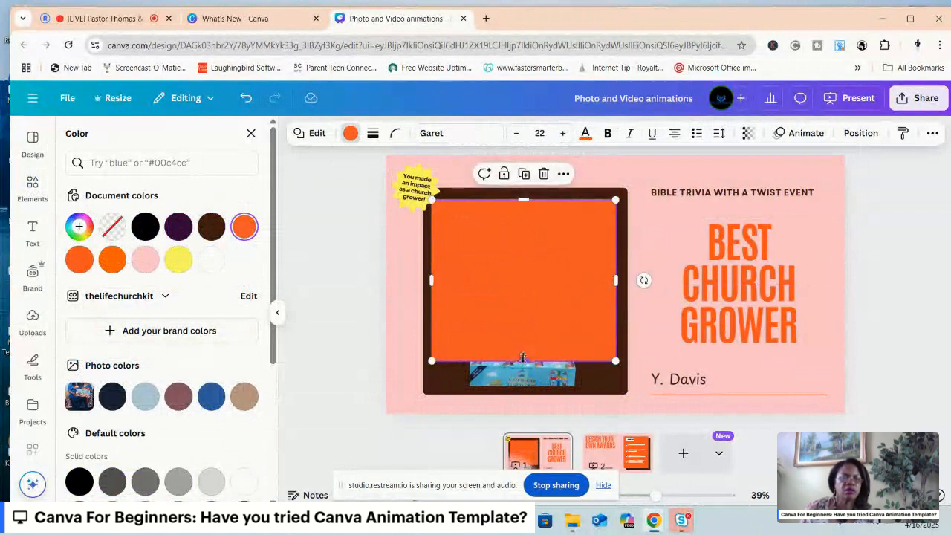
left_click_drag(522, 357, 530, 387)
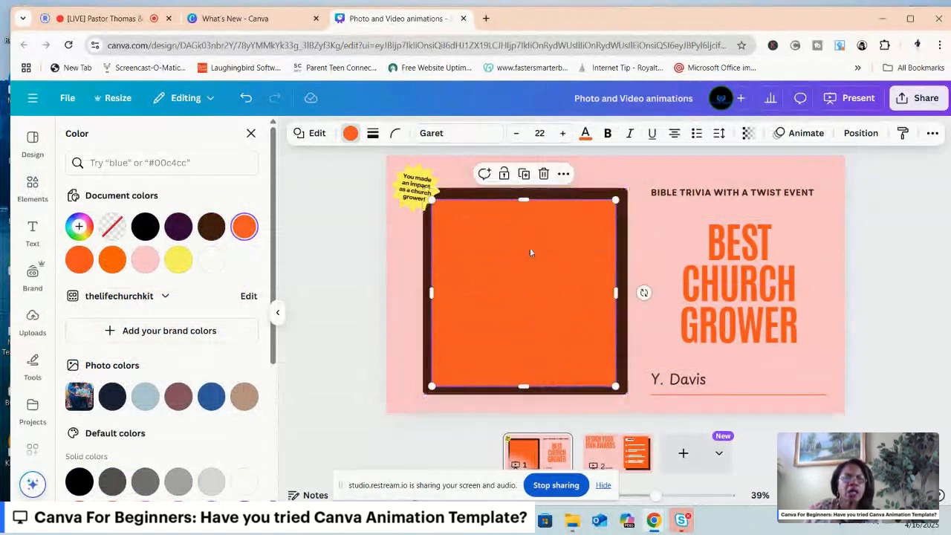
Arrange the orange square behind the photo of the two women and extend its upper edge to a height of about 788 px.
left_click(860, 134)
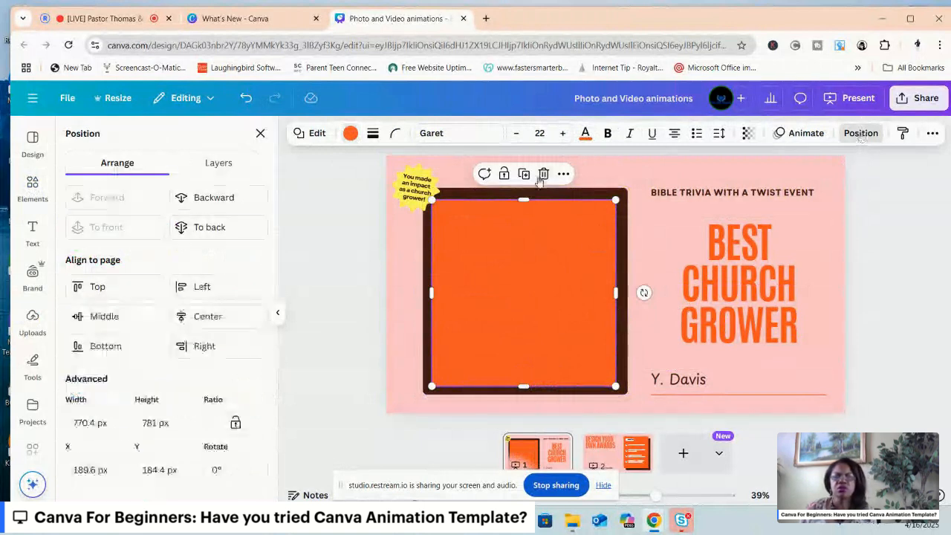
left_click(232, 236)
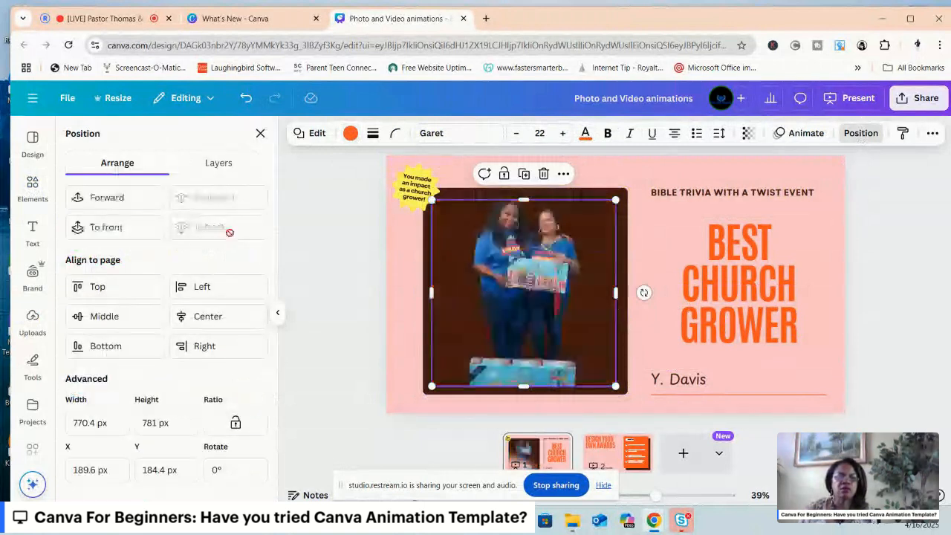
left_click(115, 228)
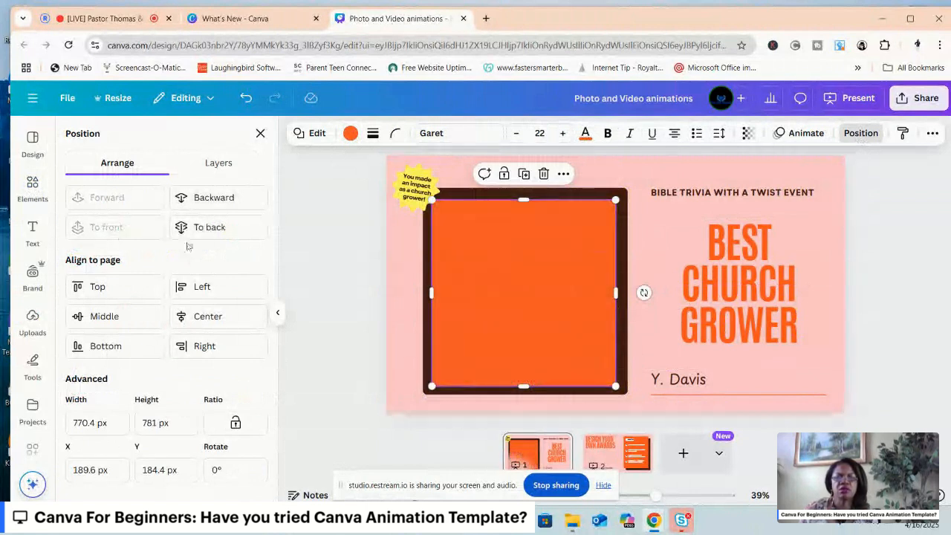
left_click(201, 206)
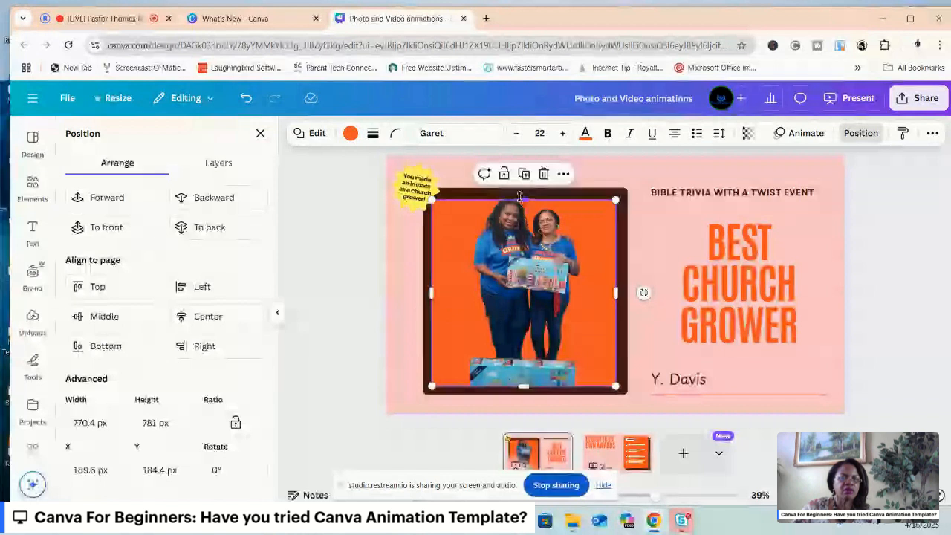
left_click_drag(520, 196, 520, 193)
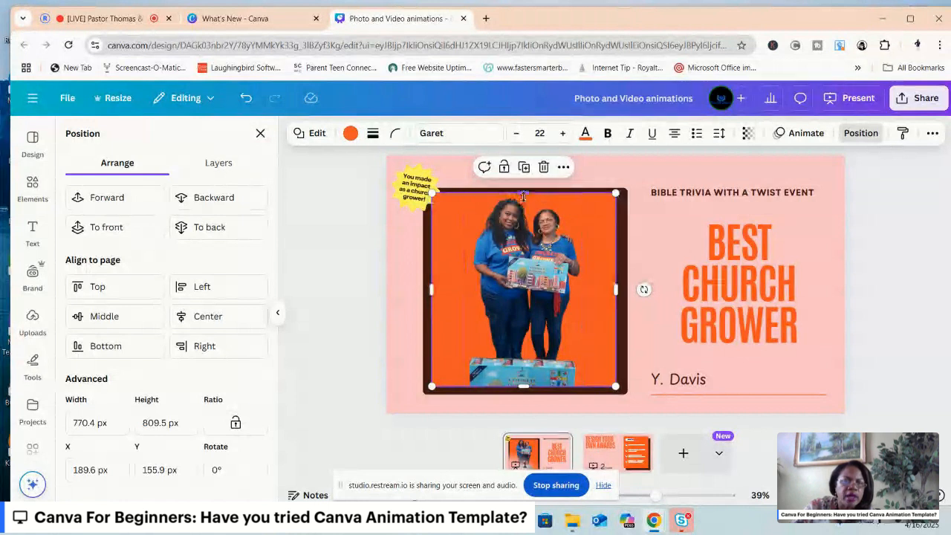
left_click_drag(523, 196, 526, 201)
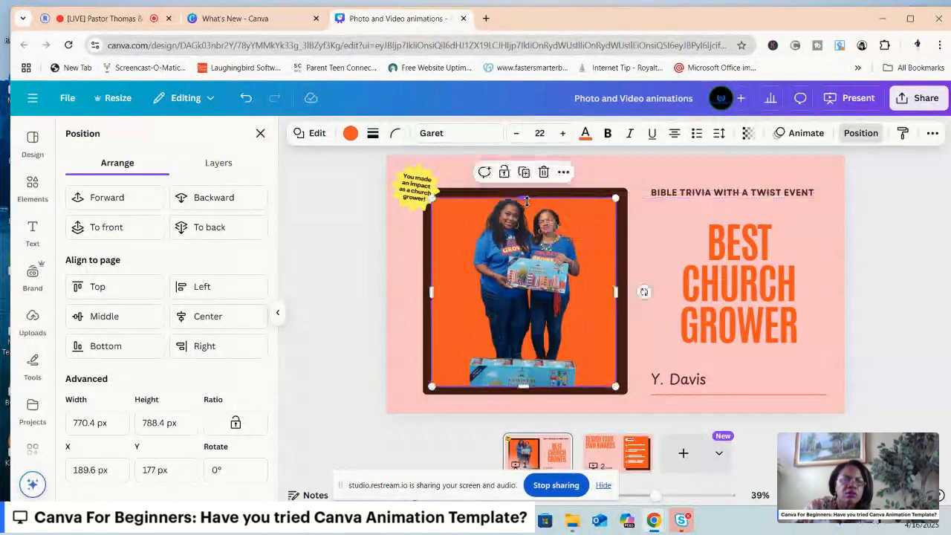
Shift the photo of the two women slightly down and crop off the box at its lower end with a freeform crop.
left_click(523, 299)
mouse_move(523, 300)
left_mouse_down()
mouse_move(523, 334)
mouse_move(519, 307)
left_mouse_up()
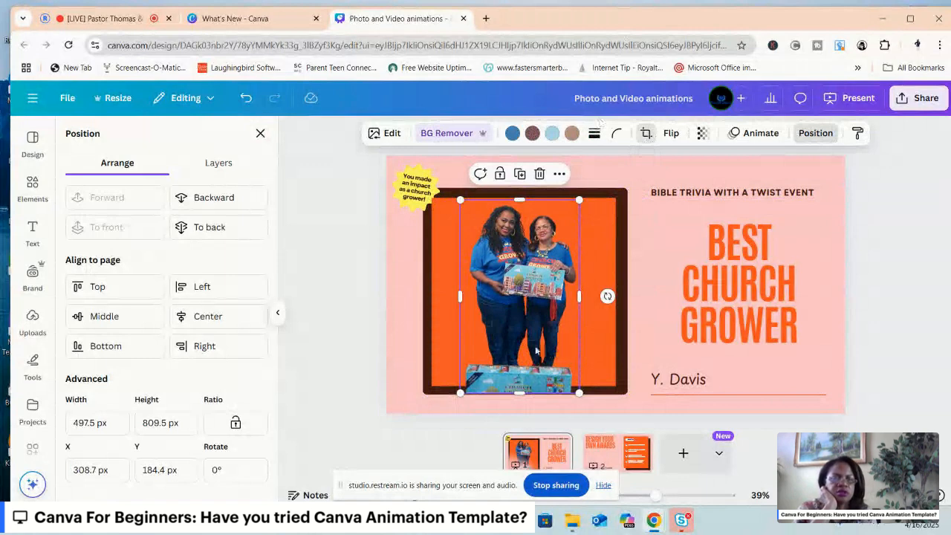
left_click(645, 133)
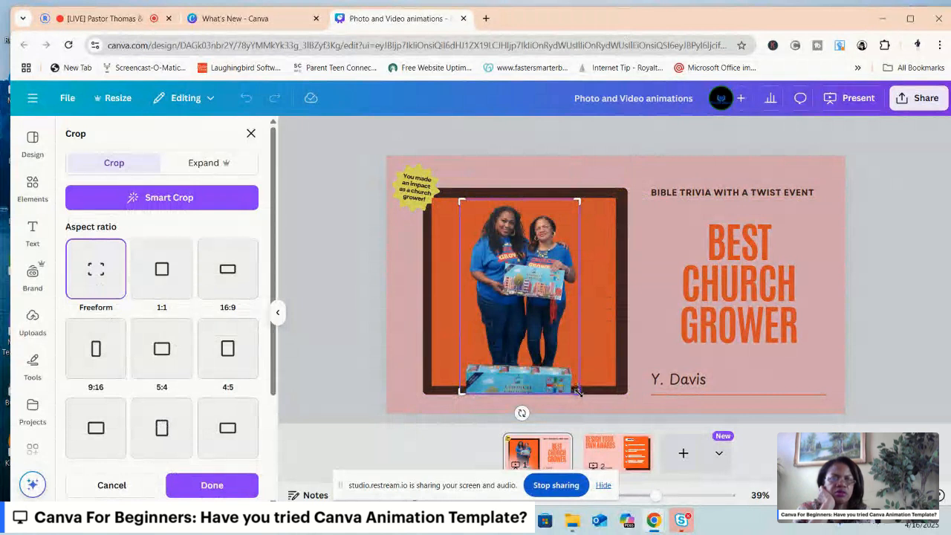
left_click_drag(578, 391, 574, 363)
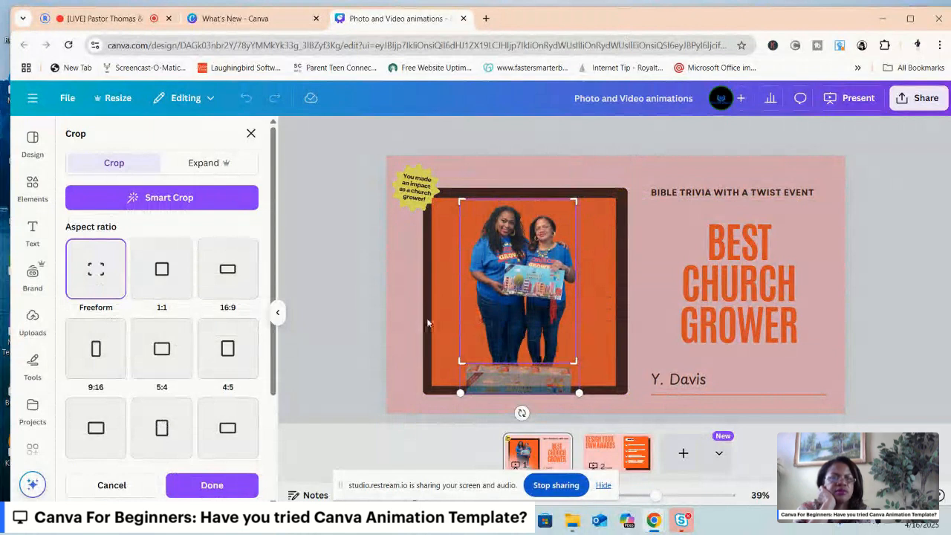
left_click(211, 485)
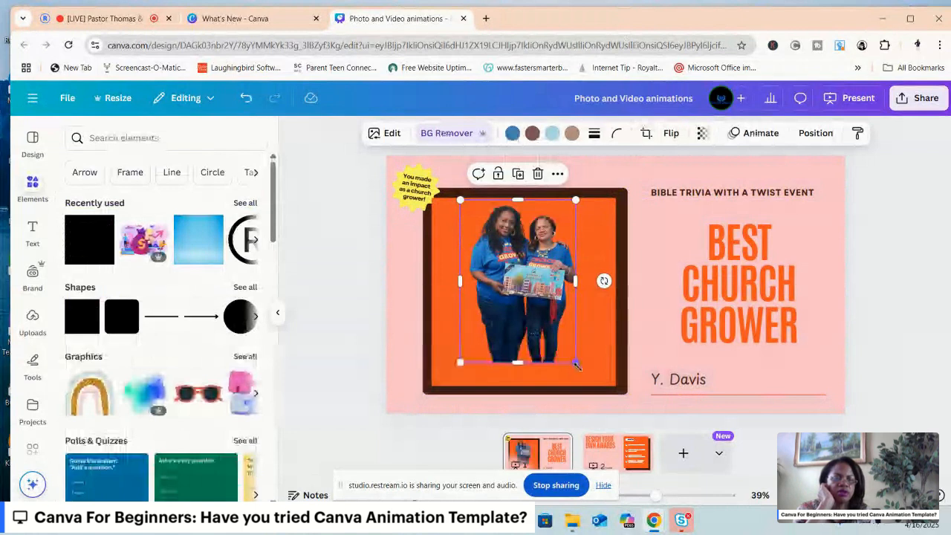
Enlarge the cropped photo to the full height of the orange square and nudge it up within the frame.
left_click_drag(573, 360, 592, 388)
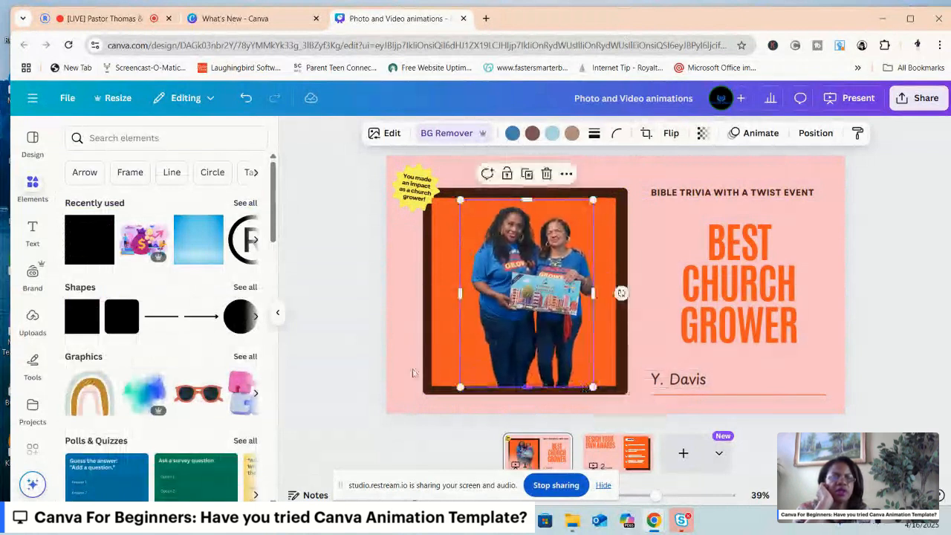
left_click(362, 341)
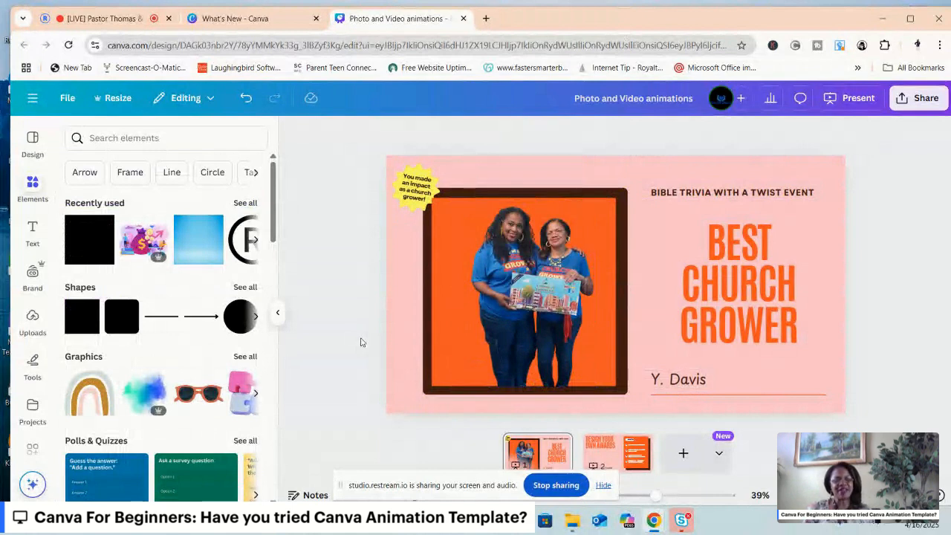
left_click(532, 296)
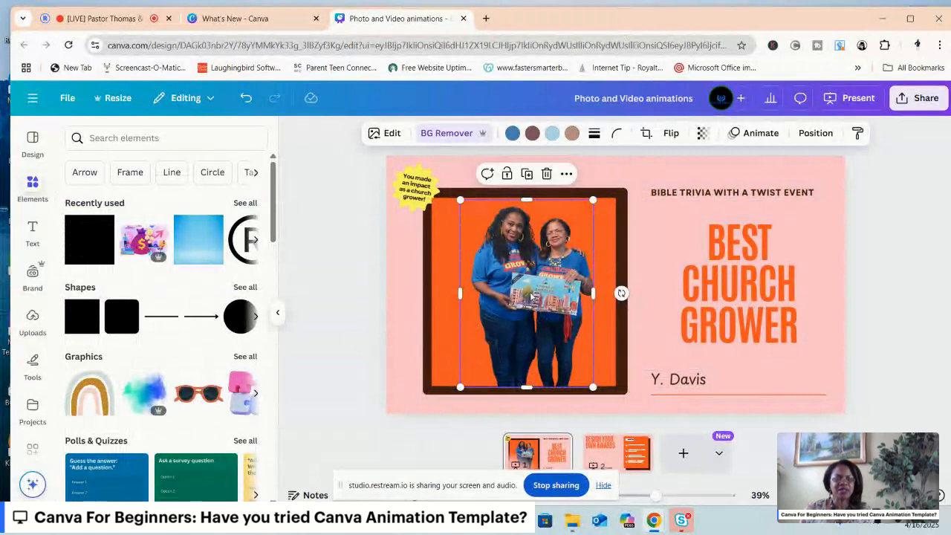
left_click_drag(532, 296, 526, 292)
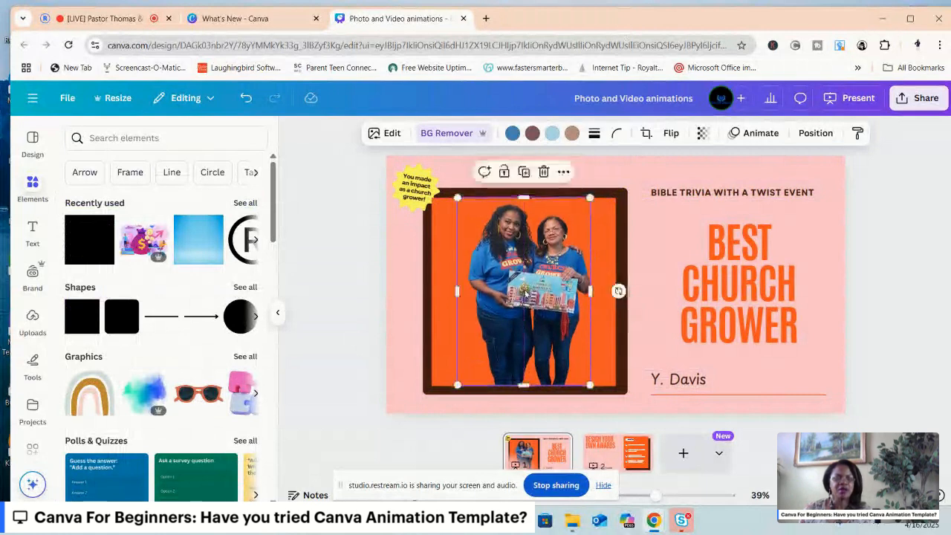
left_click(338, 312)
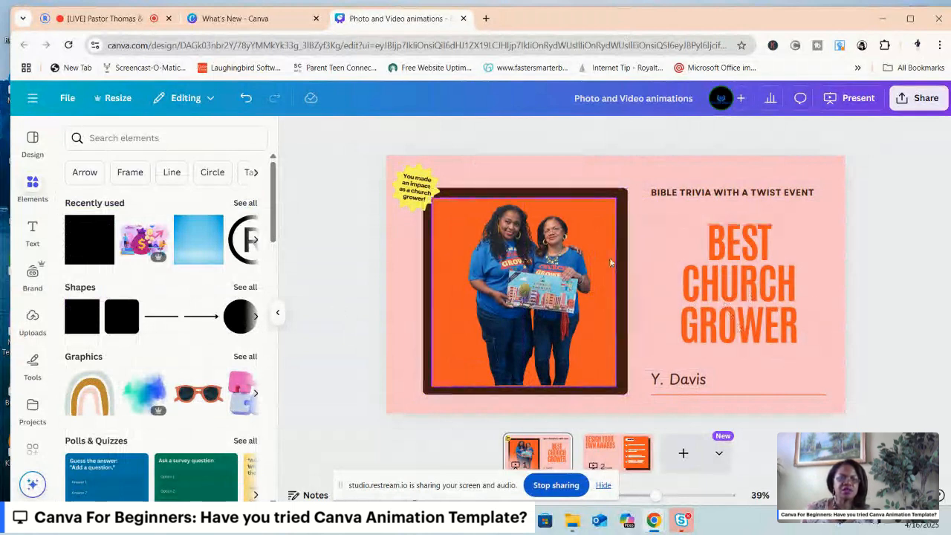
Try filling the yellow starburst badge with dark brown #421f14, bringing it to the front and moving it one layer backward.
left_click(414, 207)
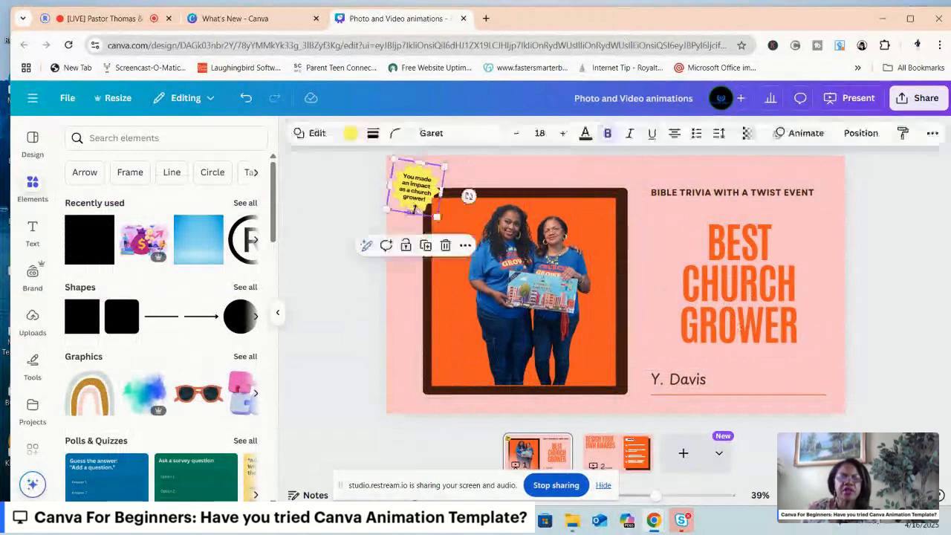
left_click(348, 134)
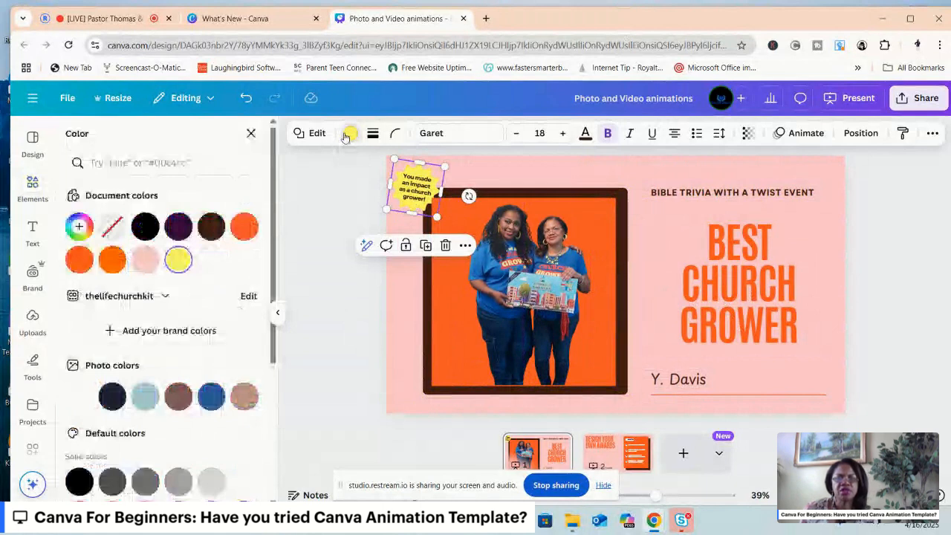
left_click(212, 227)
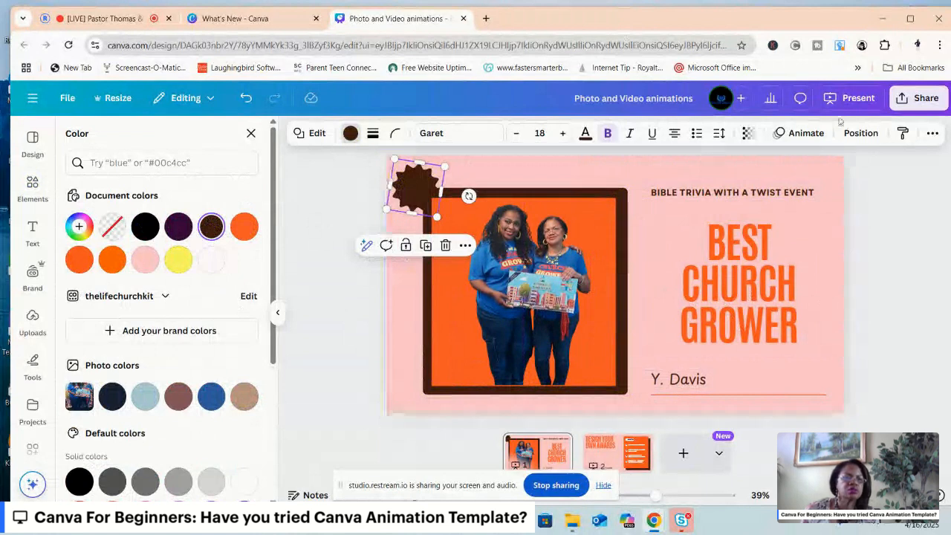
left_click(861, 135)
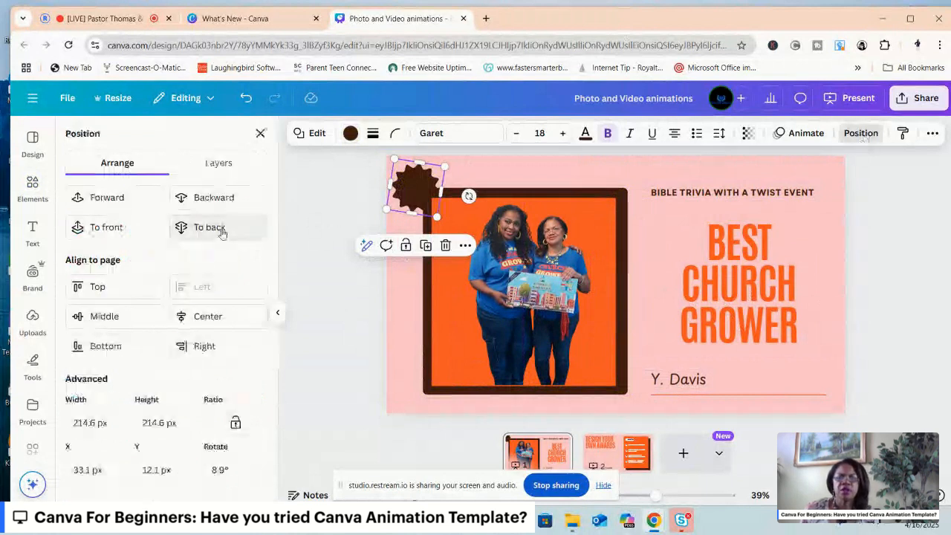
left_click(108, 227)
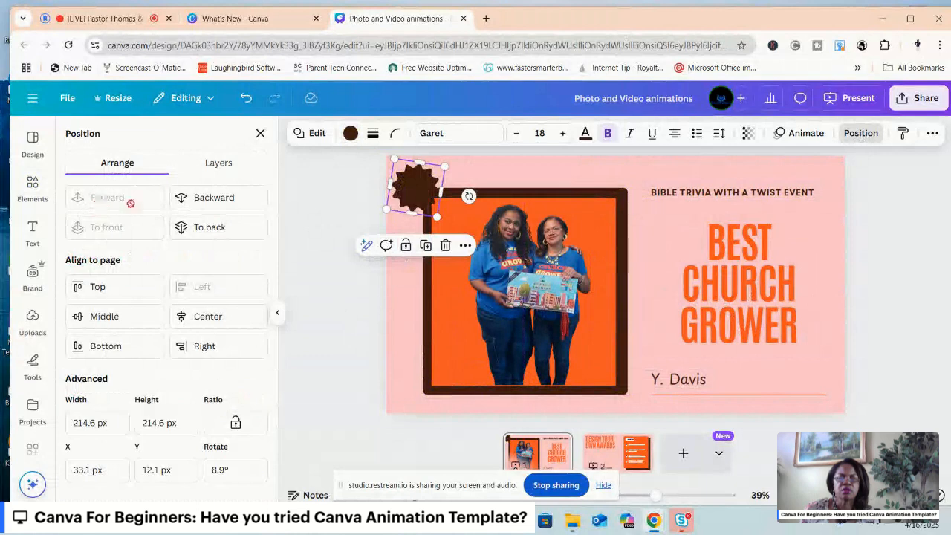
left_click(215, 199)
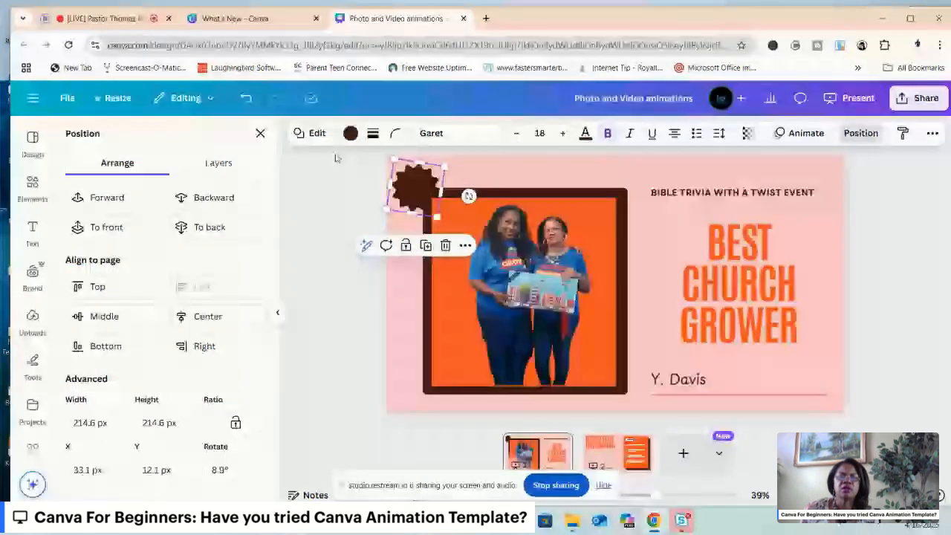
Undo the starburst badge's layer changes and its dark brown fill.
left_click(246, 100)
left_click(248, 101)
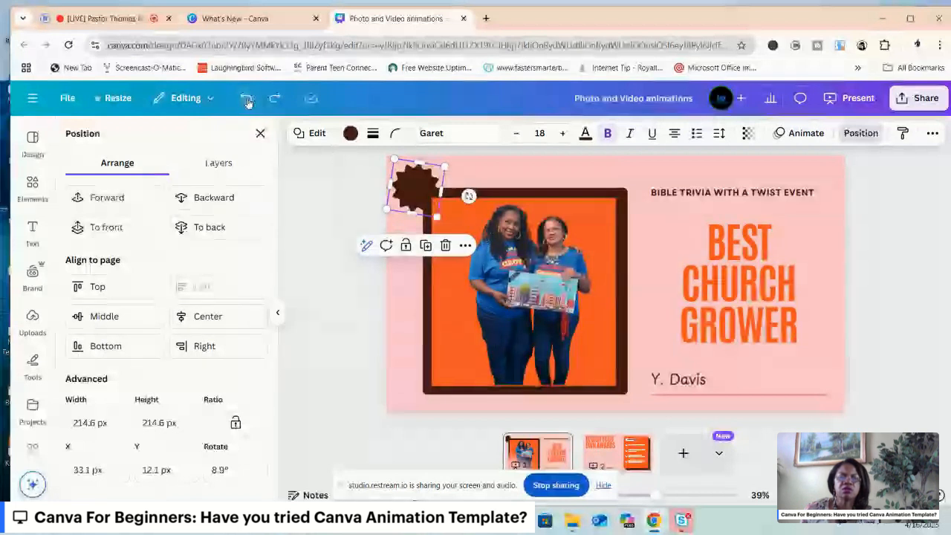
left_click(248, 101)
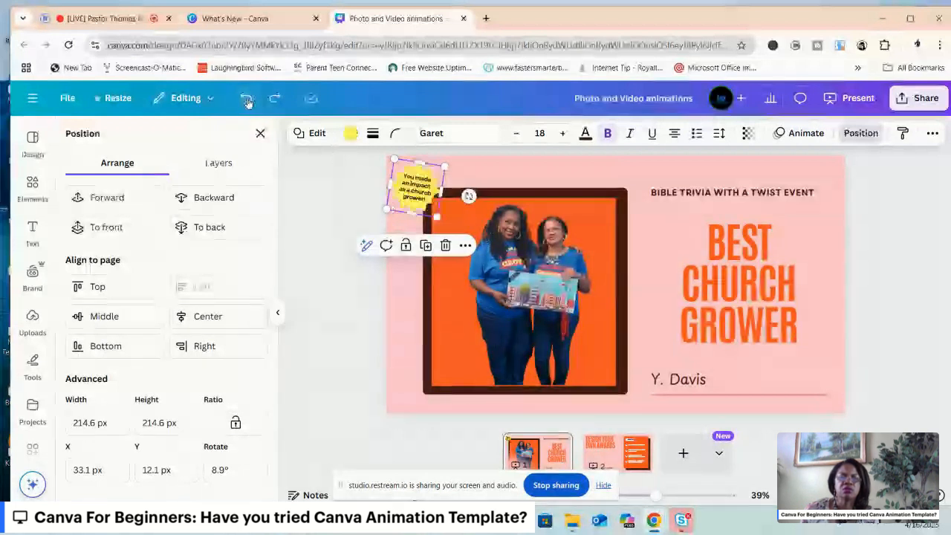
Fill the yellow starburst badge with the orange document colour #fa5828.
left_click(437, 184)
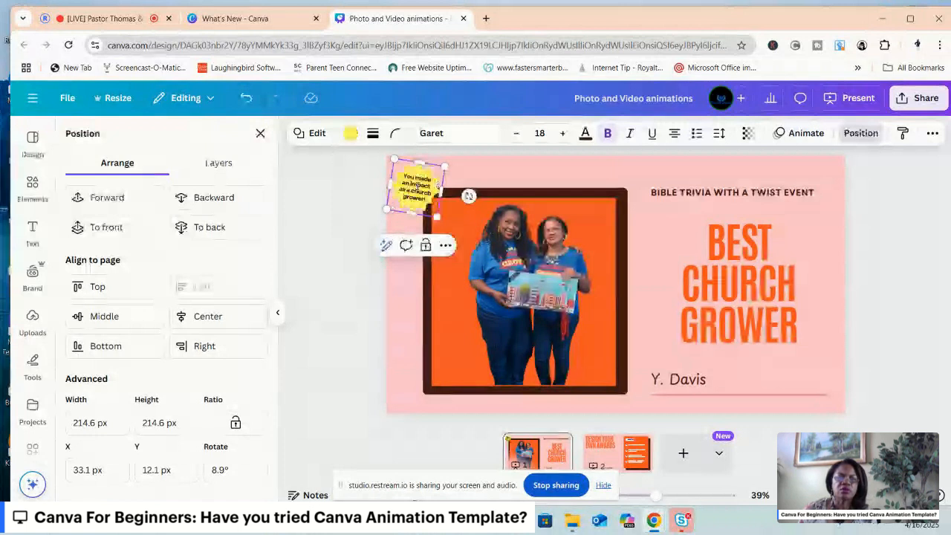
left_click_drag(418, 184, 423, 200)
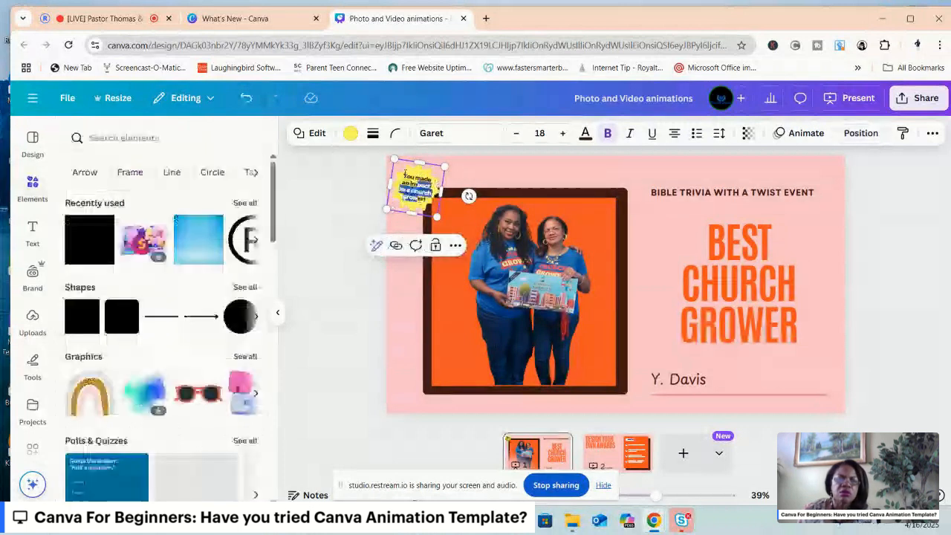
left_click(405, 173)
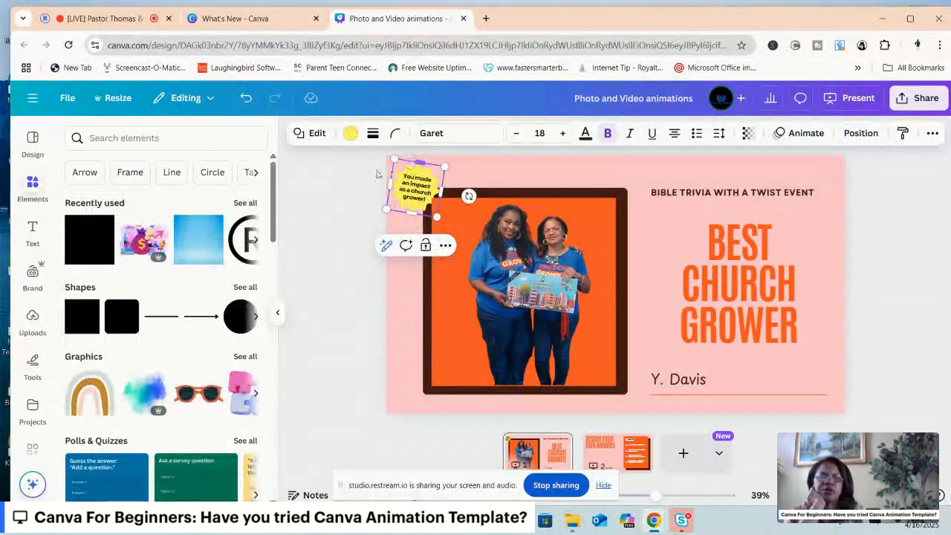
left_click(349, 133)
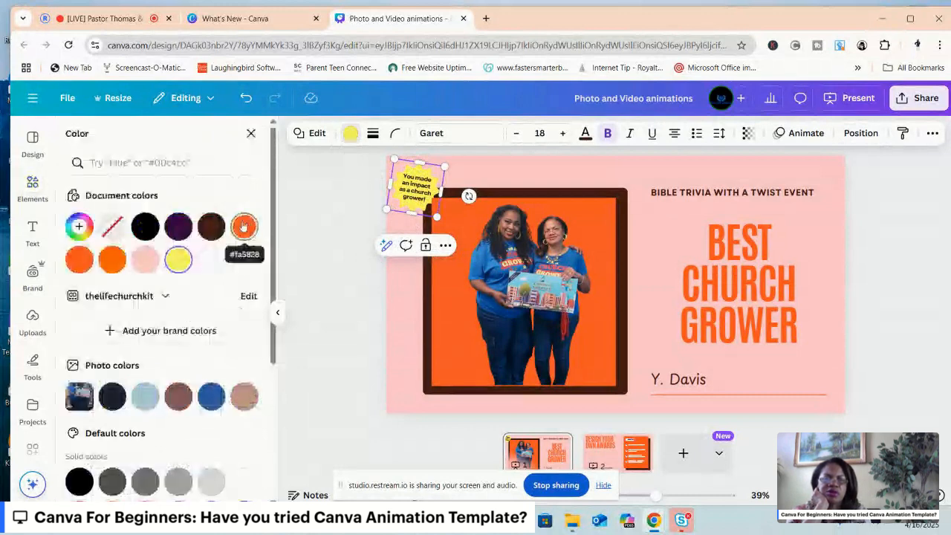
left_click(244, 227)
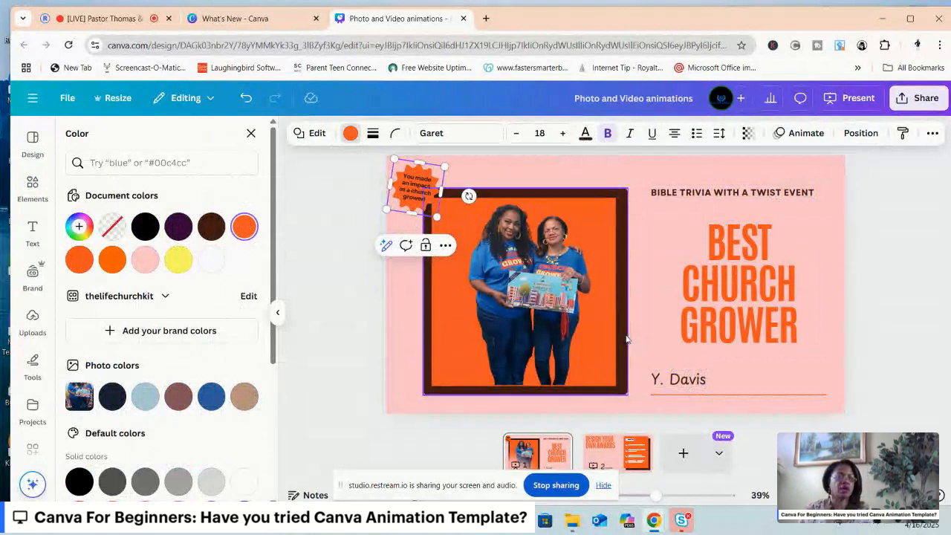
Try the photo's dark blue and pale blue as the page background colour.
left_click(734, 169)
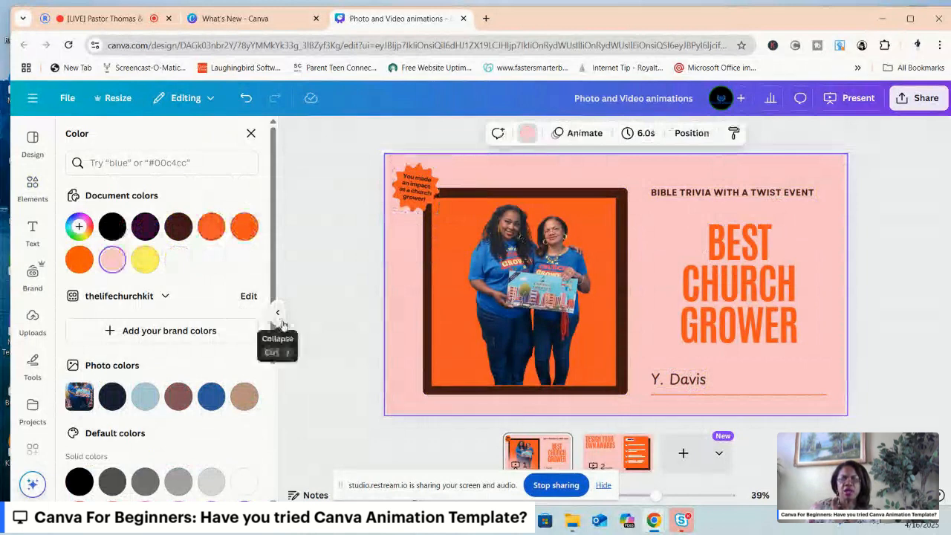
left_click(211, 397)
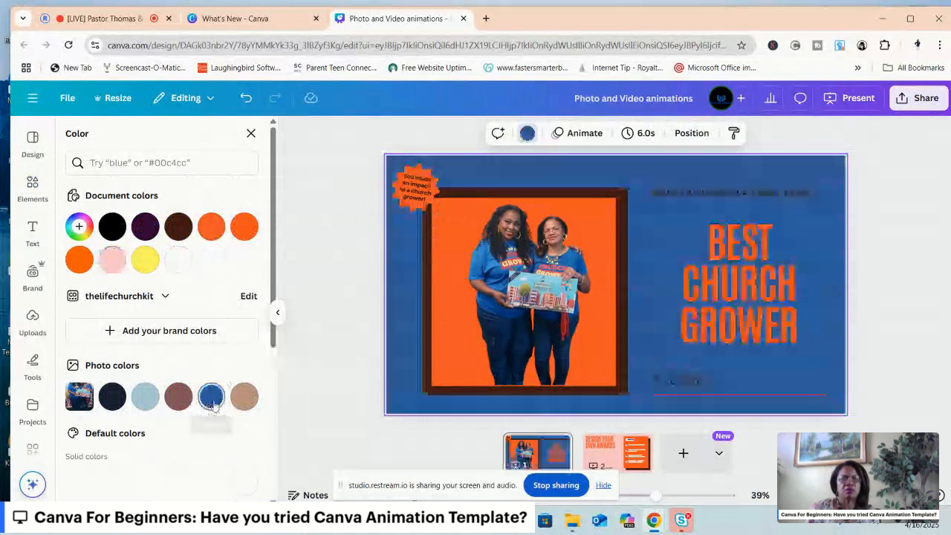
left_click(146, 399)
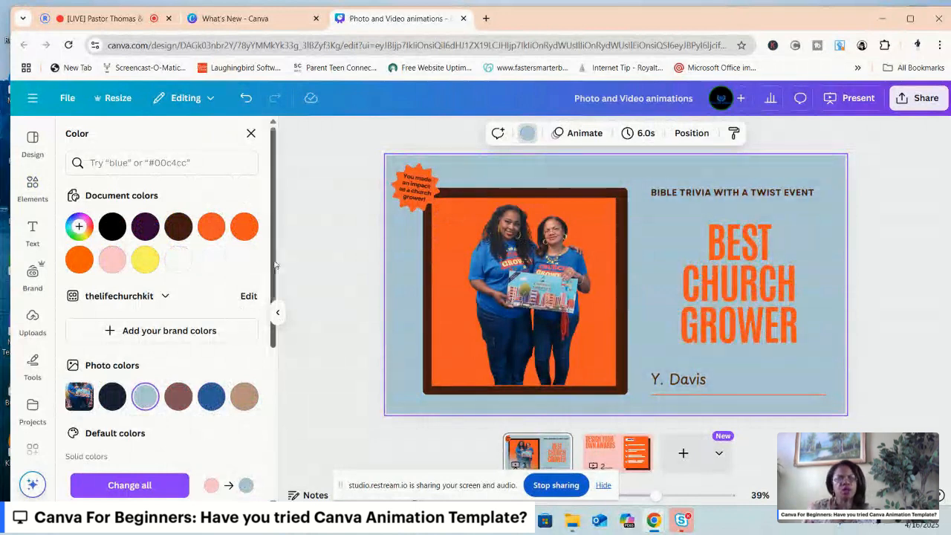
Try several default gradients on the page background, including red-to-purple #ff5757, #8c52ff and blue-to-pink #5170ff, #ff66c4.
scroll(271, 301, "down", 1)
left_click_drag(271, 301, 275, 399)
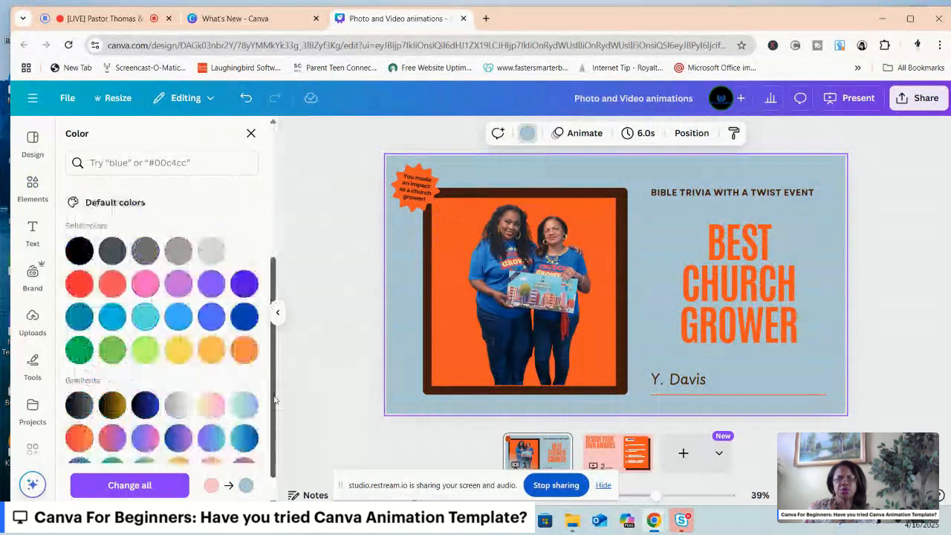
scroll(200, 386, "down", 2)
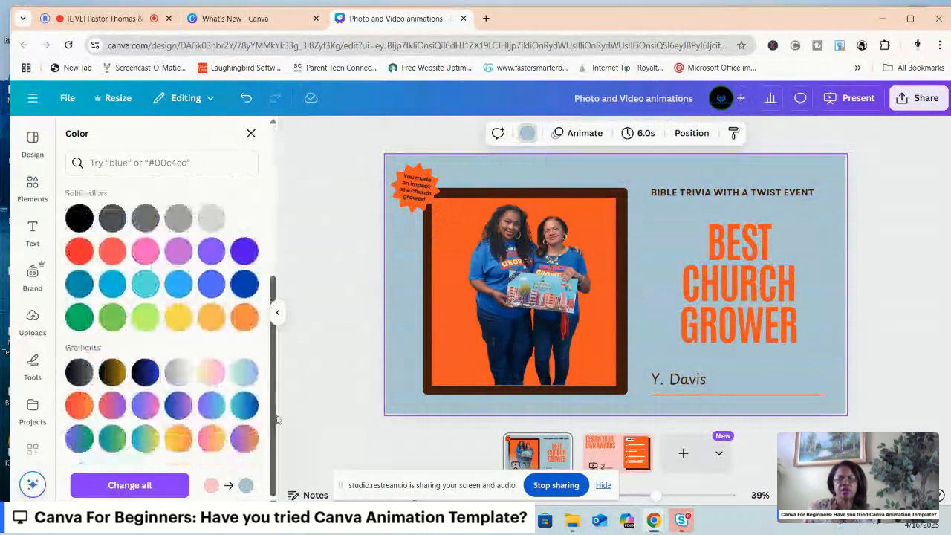
left_click(112, 407)
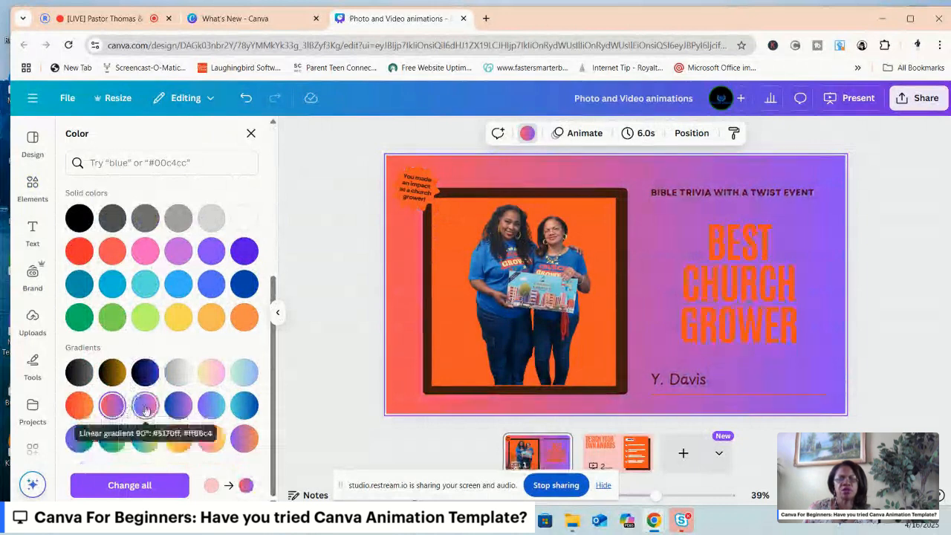
left_click(145, 408)
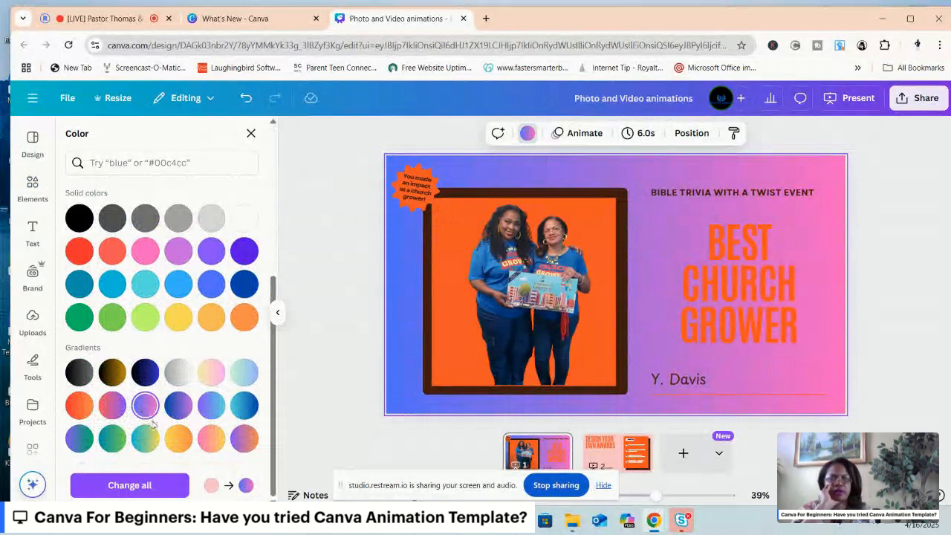
left_click(242, 443)
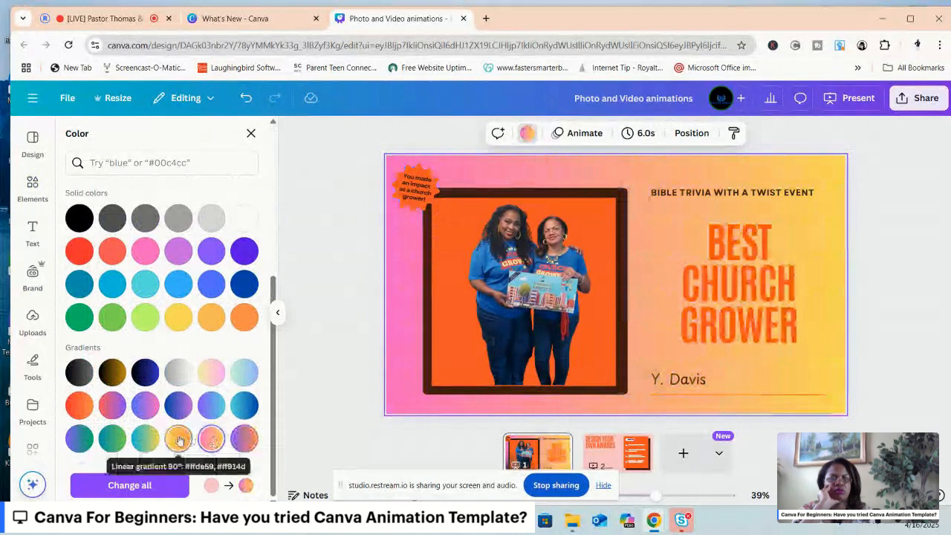
Set the page background to the yellow-to-orange linear gradient #ffde59, #ff914d, comparing it with the red-to-orange gradient.
left_click(179, 440)
left_click(179, 440)
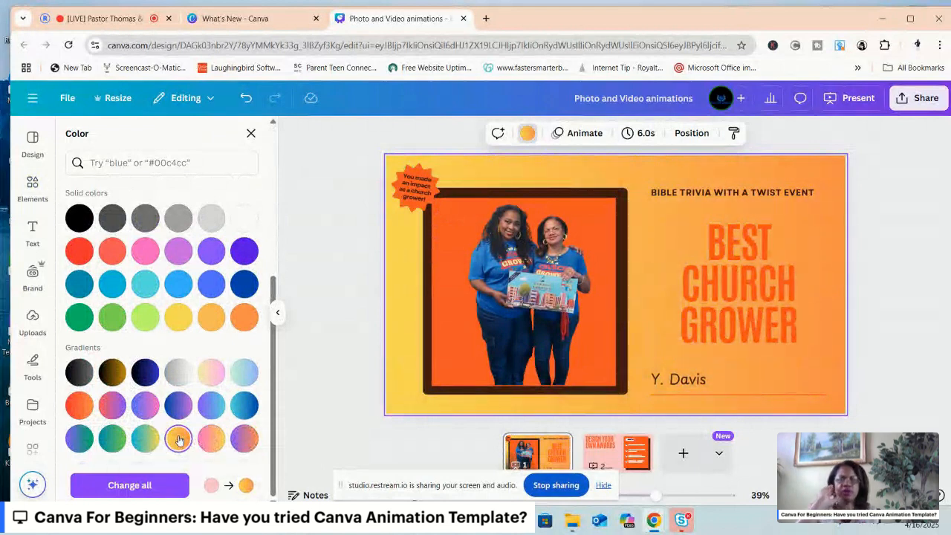
left_click(79, 404)
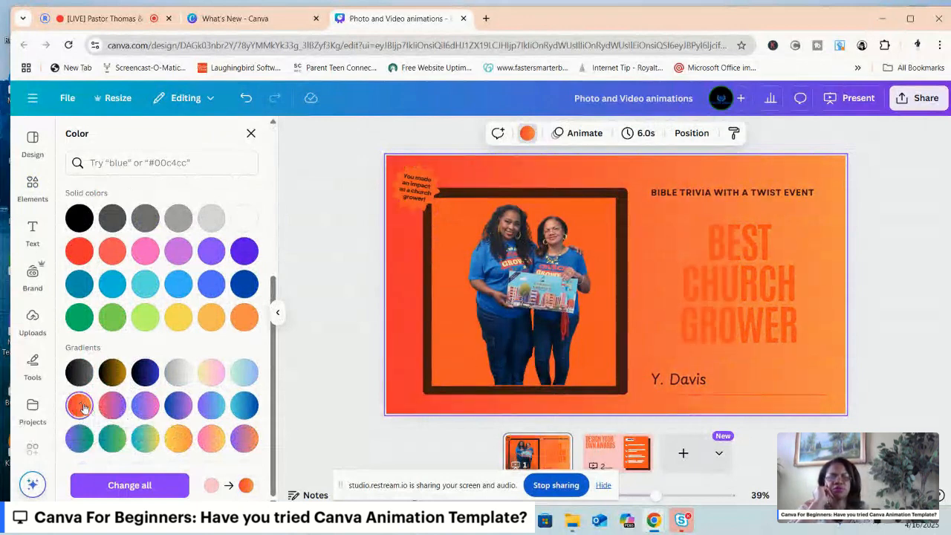
left_click(176, 440)
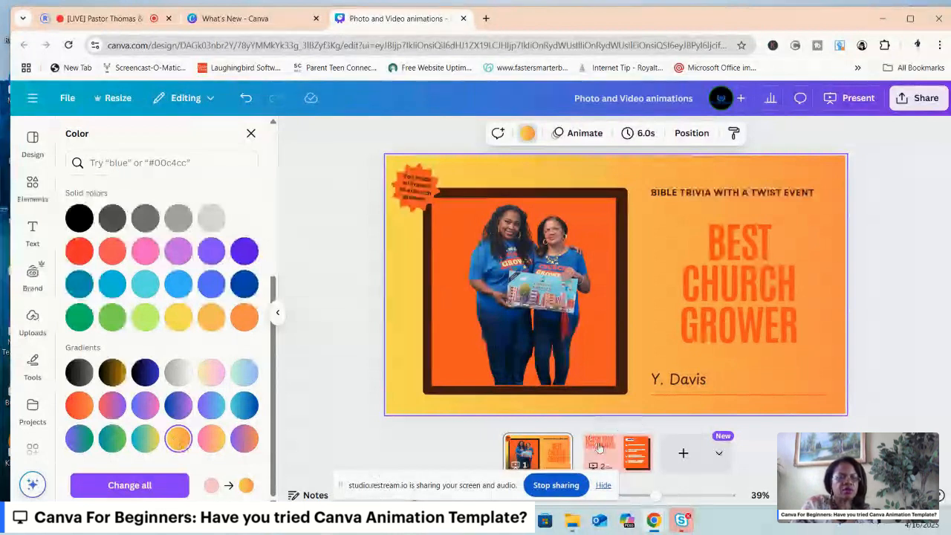
Delete the second page, the "Design your own awards" slide with the handy tips.
left_click(626, 445)
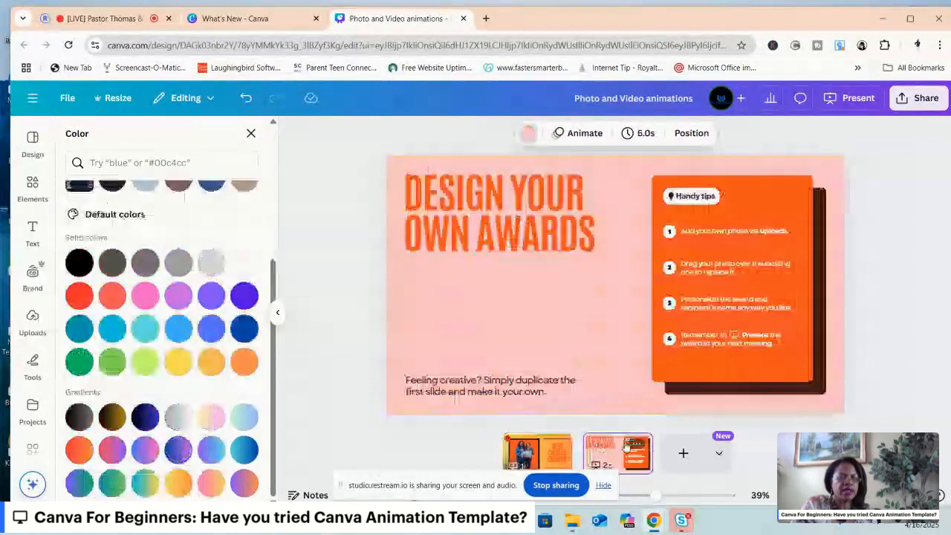
right_click(626, 446)
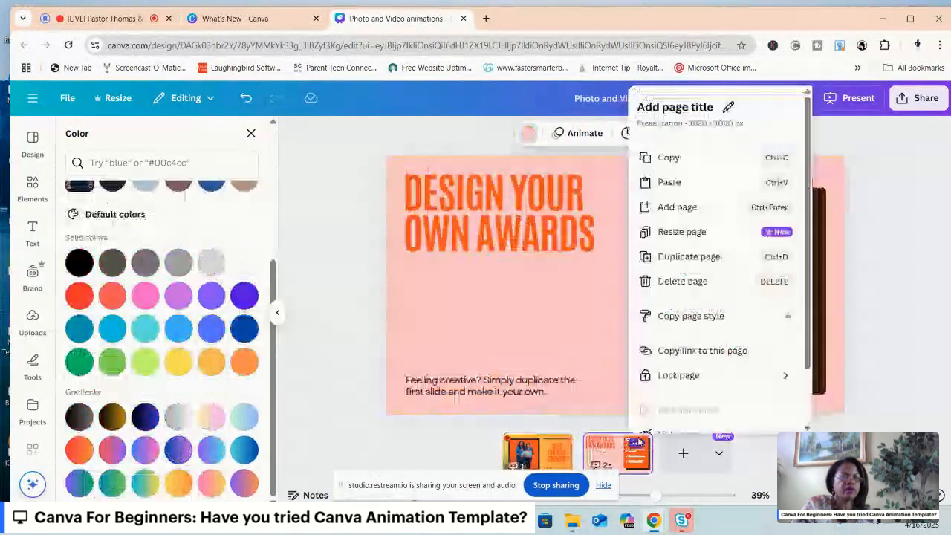
left_click(682, 281)
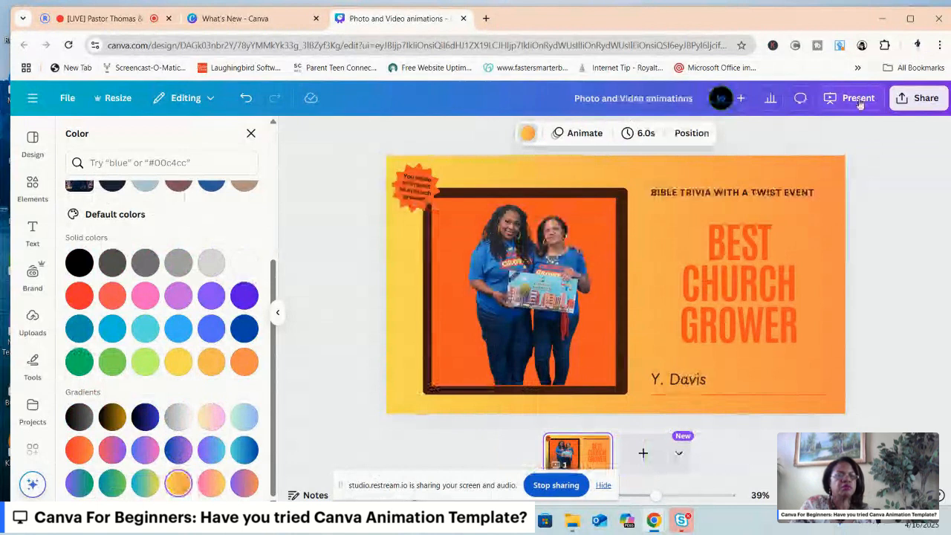
Rename the design as "ChurchGrower animations".
left_click(576, 98)
type("Church ")
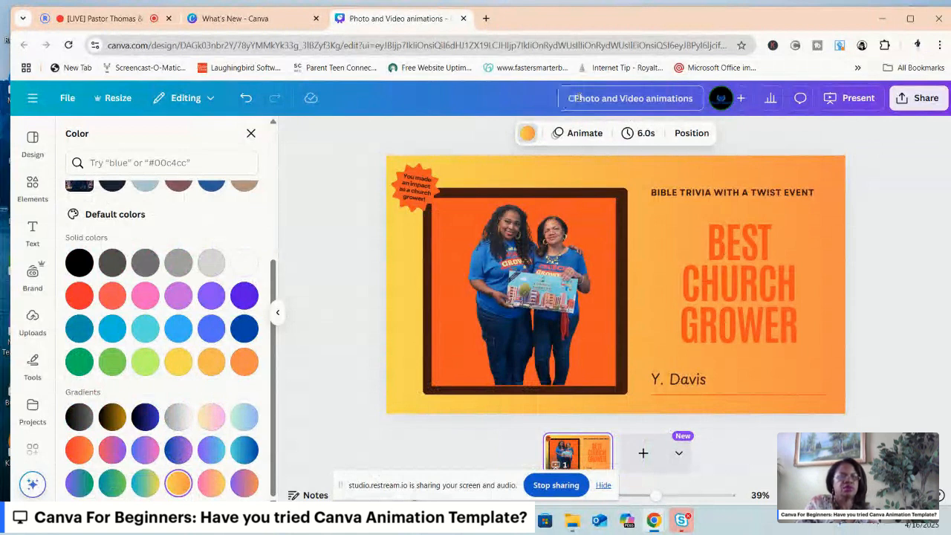
type("Grower")
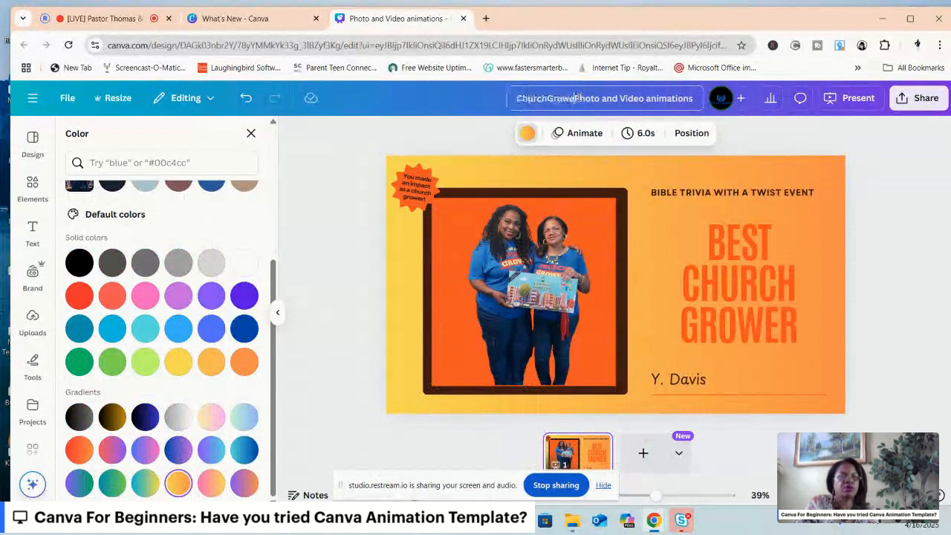
key("Delete")
key("Delete")
key("Delete")
key("Delete")
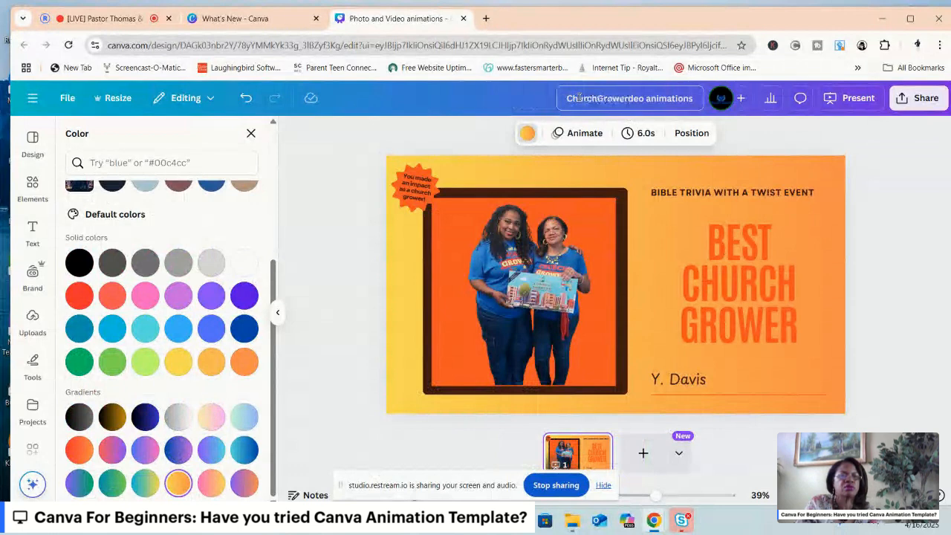
Apply the Digital reveal animation to the photo of the two women.
left_click(529, 263)
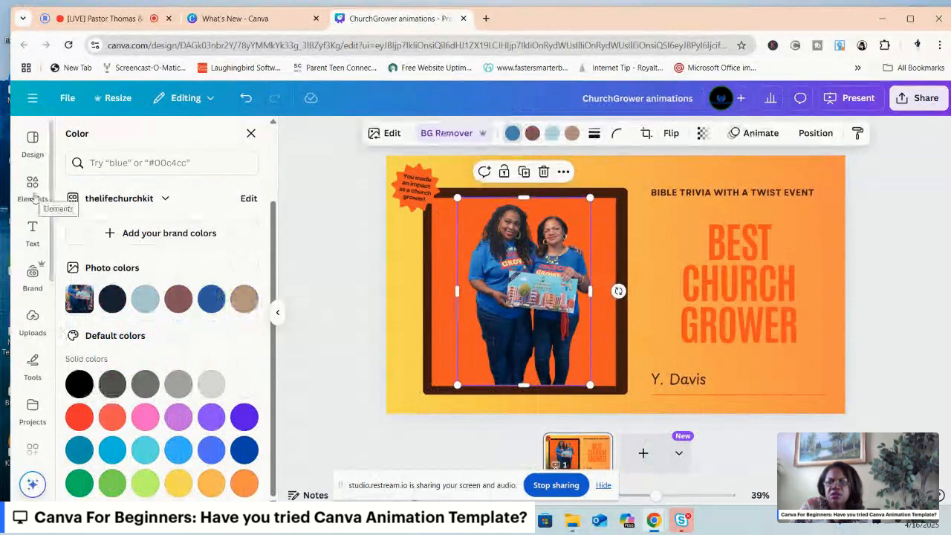
left_click(33, 376)
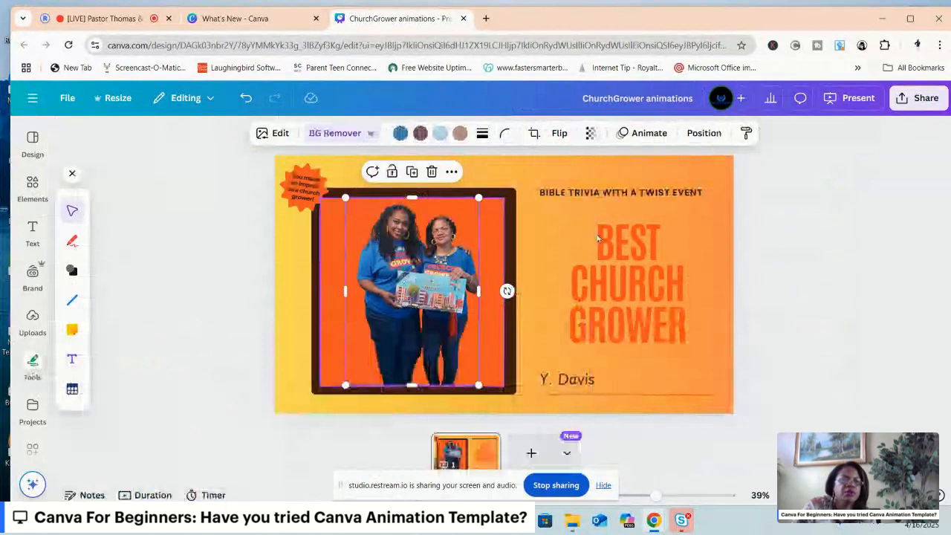
left_click(643, 134)
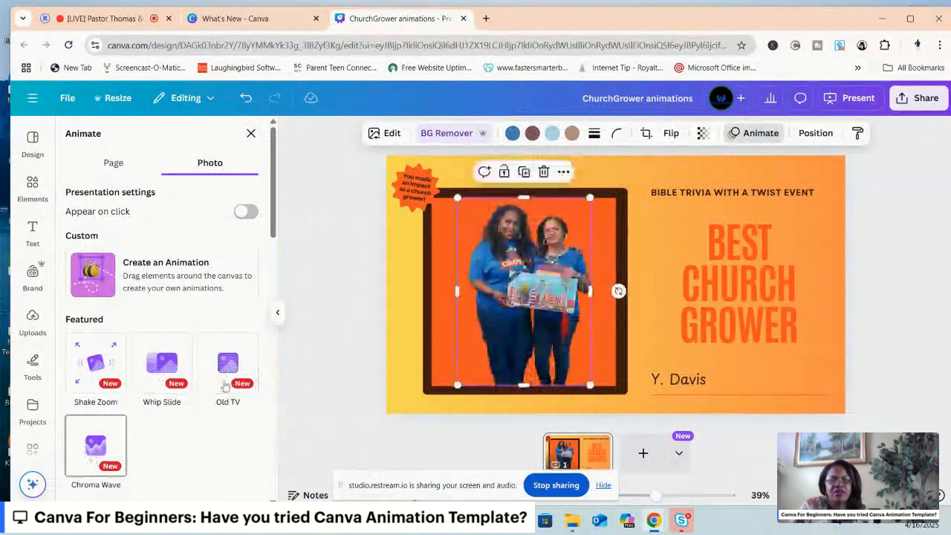
left_click_drag(274, 220, 255, 282)
left_click(237, 272)
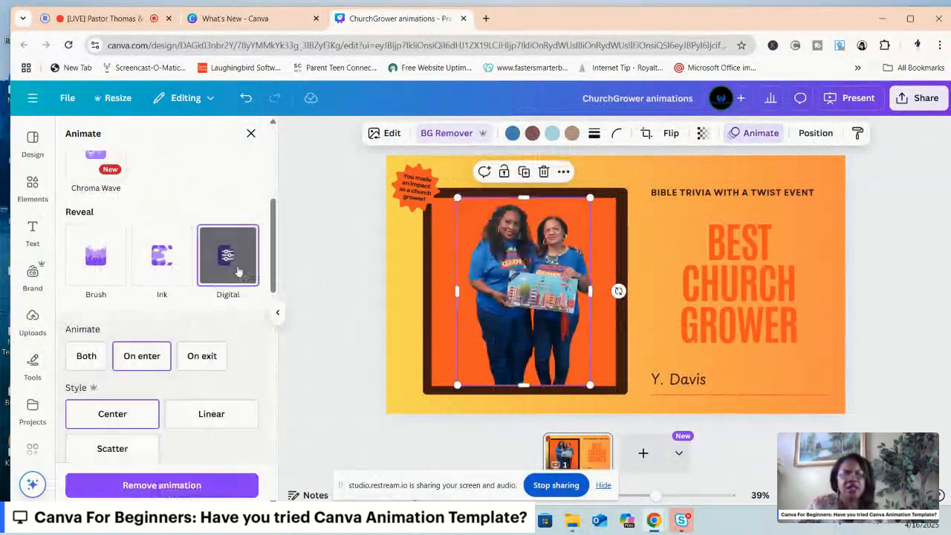
Present the award slide full screen to check its animation, and return to the editor.
left_click(850, 99)
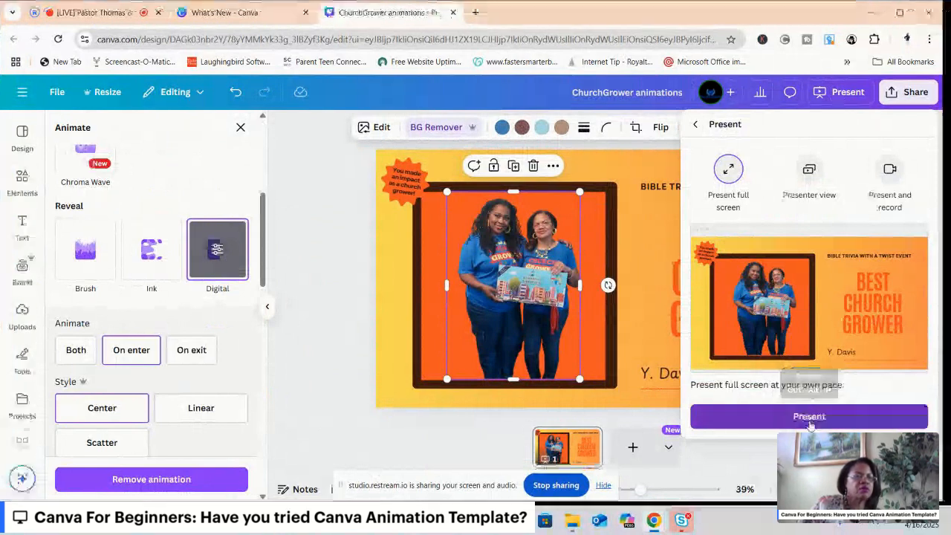
left_click(809, 420)
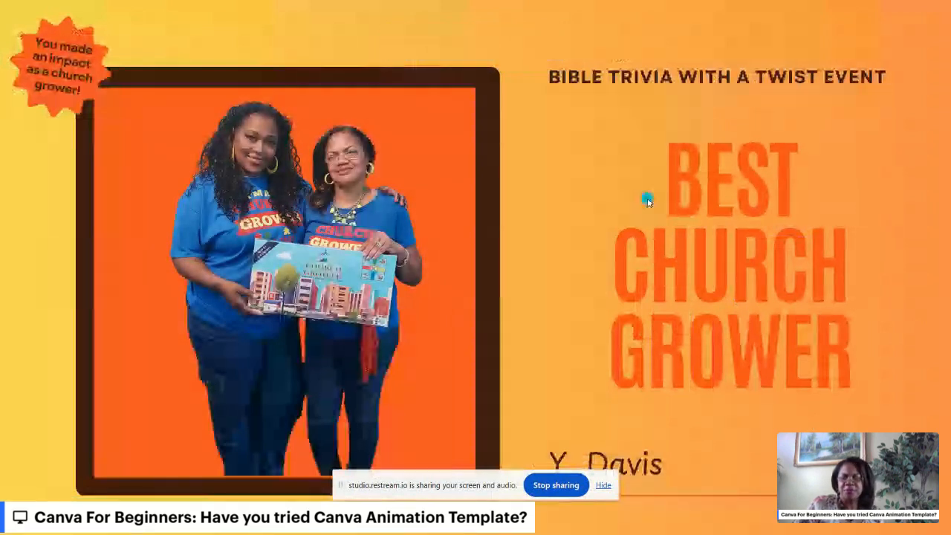
key("Escape")
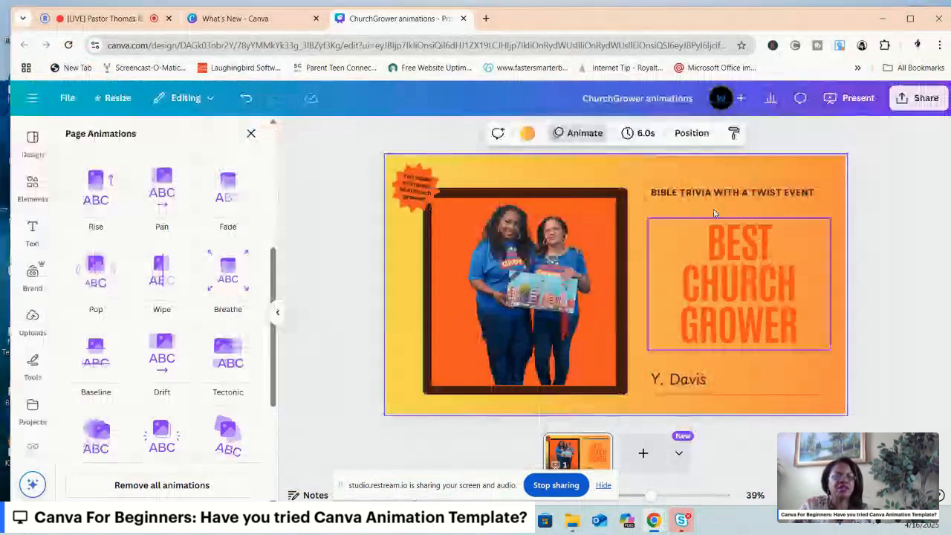
left_click(654, 229)
left_click(627, 175)
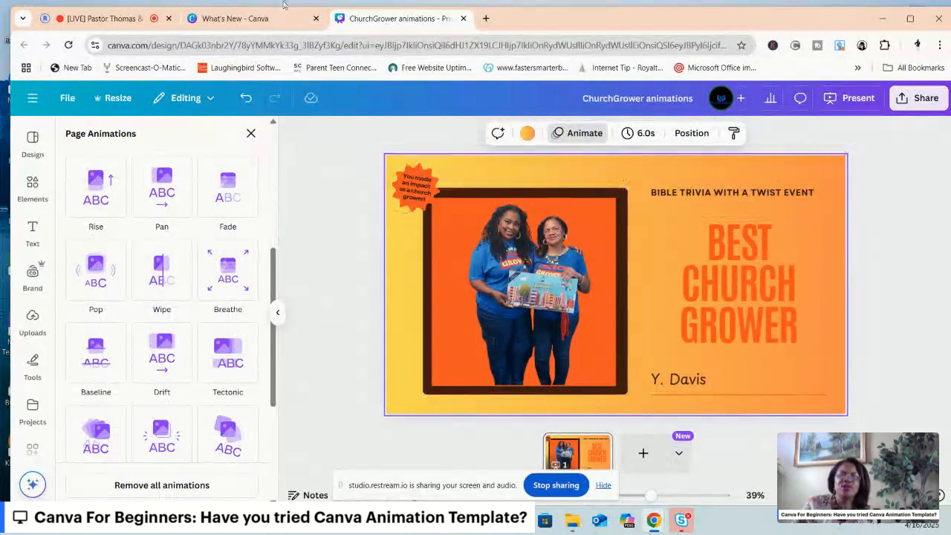
left_click(92, 21)
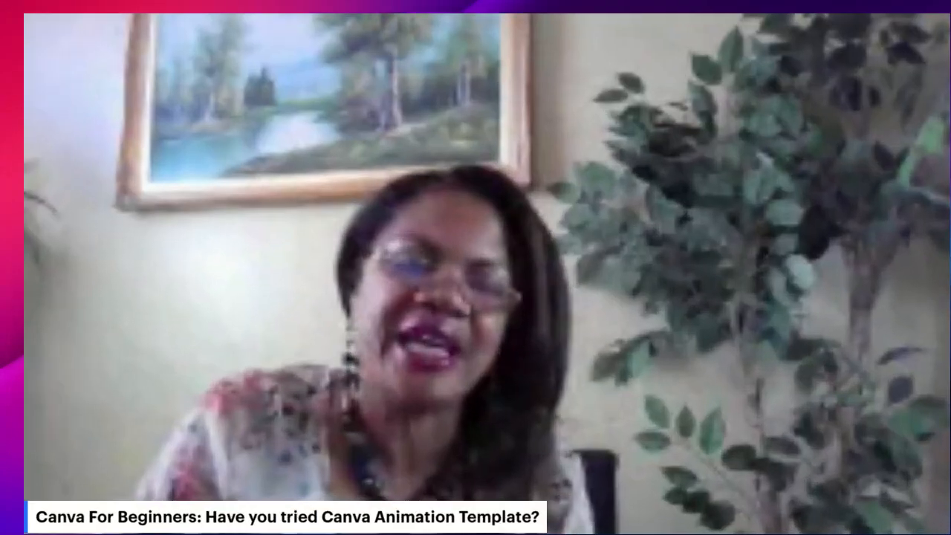